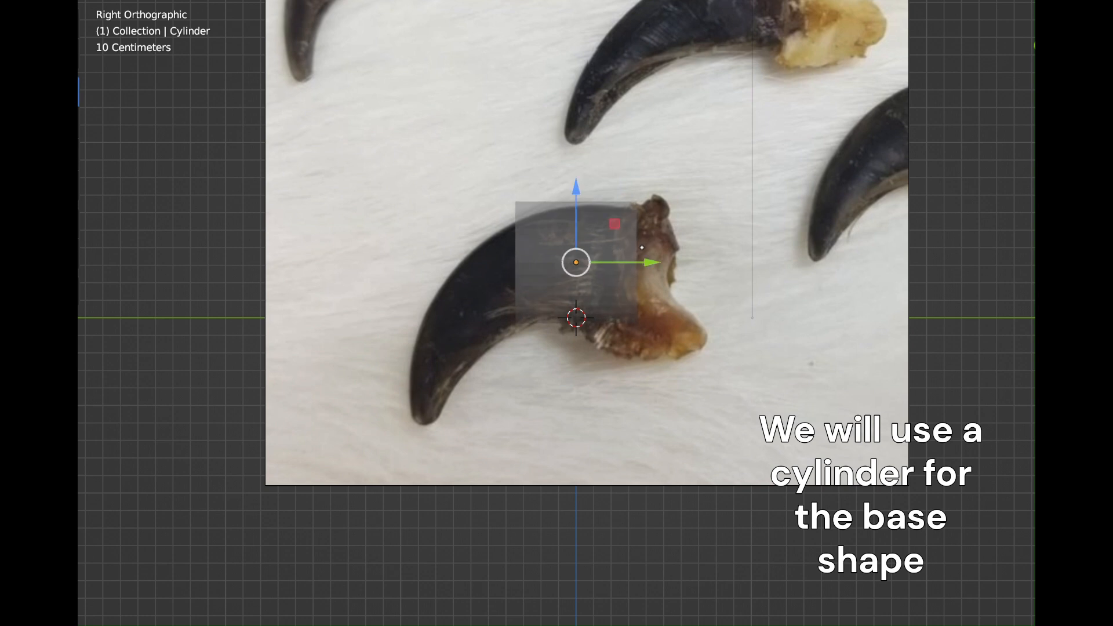
Scale the cylinder to about half its length along the Y axis and move it over the claw's base in the reference.
{"action": "key", "text": "s"}
{"action": "key", "text": "y"}
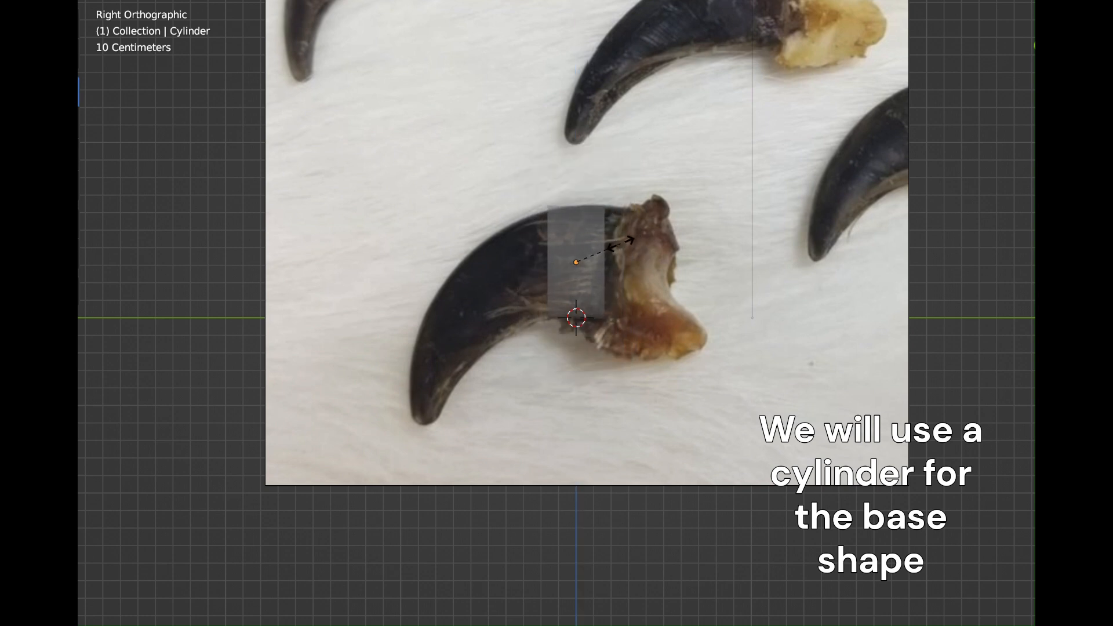
{"action": "left_click", "coordinate": [632, 240]}
{"action": "left_click_drag", "start_coordinate": [625, 259], "coordinate": [659, 261]}
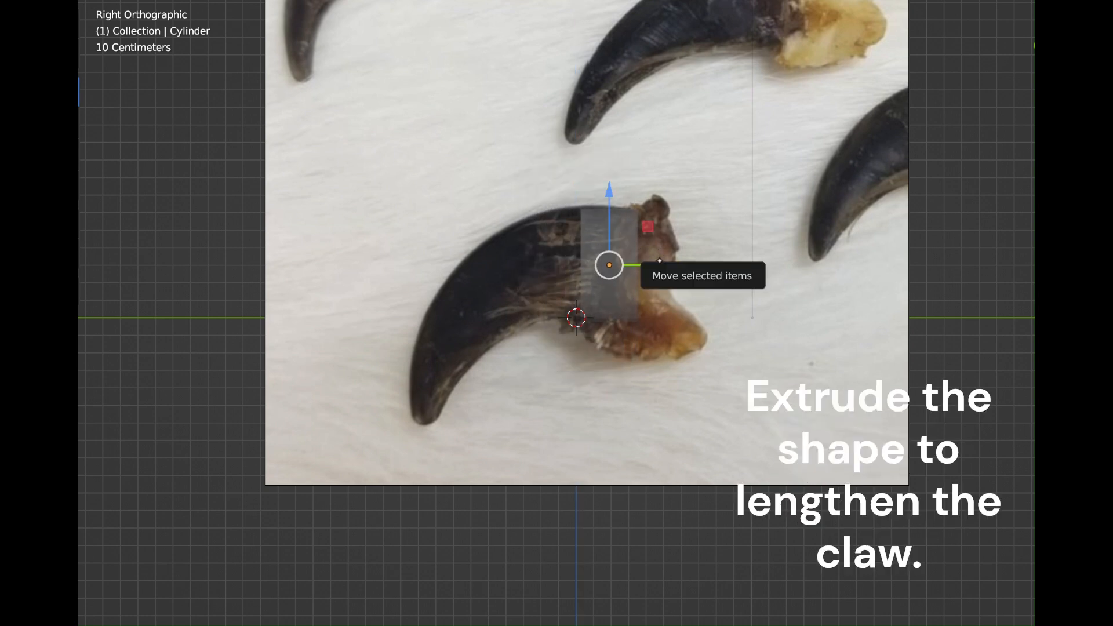
In Edit Mode, extrude the cylinder face that points toward the claw tip, rotating and shifting it to follow the reference curve.
{"action": "left_click", "coordinate": [130, 0]}
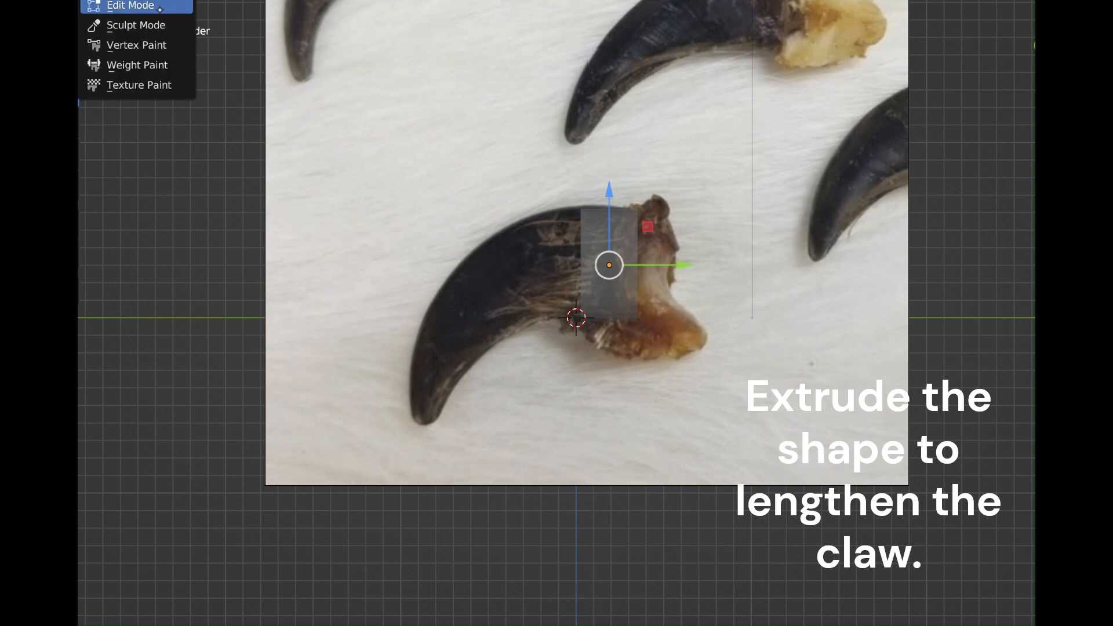
{"action": "left_click", "coordinate": [129, 5]}
{"action": "middle_click_drag", "start_coordinate": [510, 261], "coordinate": [573, 264]}
{"action": "key", "text": "3"}
{"action": "left_click", "coordinate": [575, 264]}
{"action": "key", "text": "KP_3"}
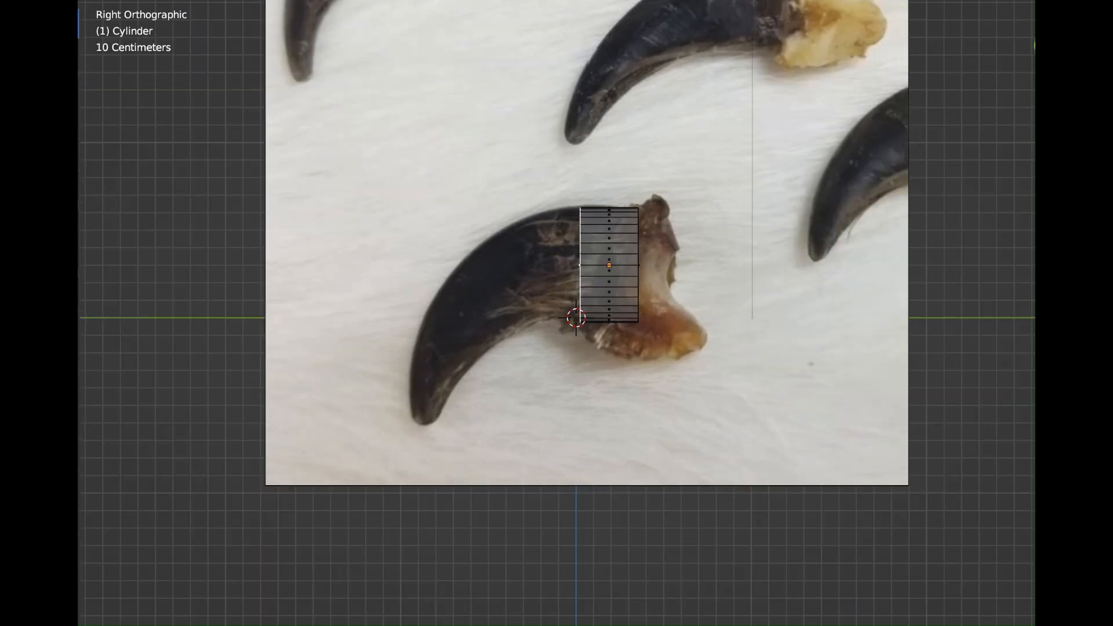
{"action": "key", "text": "e"}
{"action": "left_click", "coordinate": [522, 266]}
{"action": "key", "text": "r"}
{"action": "left_click", "coordinate": [570, 294]}
{"action": "key", "text": "g"}
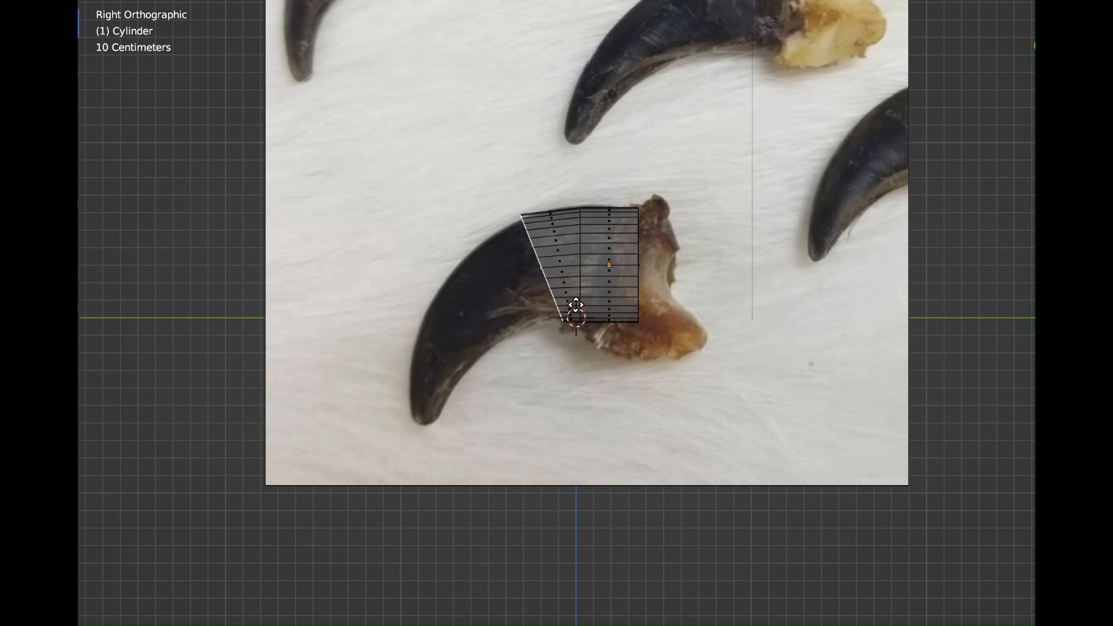
{"action": "left_click", "coordinate": [577, 308]}
Extrude two more segments along the claw's curve, rotating, moving and scaling the end face to match the reference outline.
{"action": "key", "text": "e"}
{"action": "left_click", "coordinate": [529, 291]}
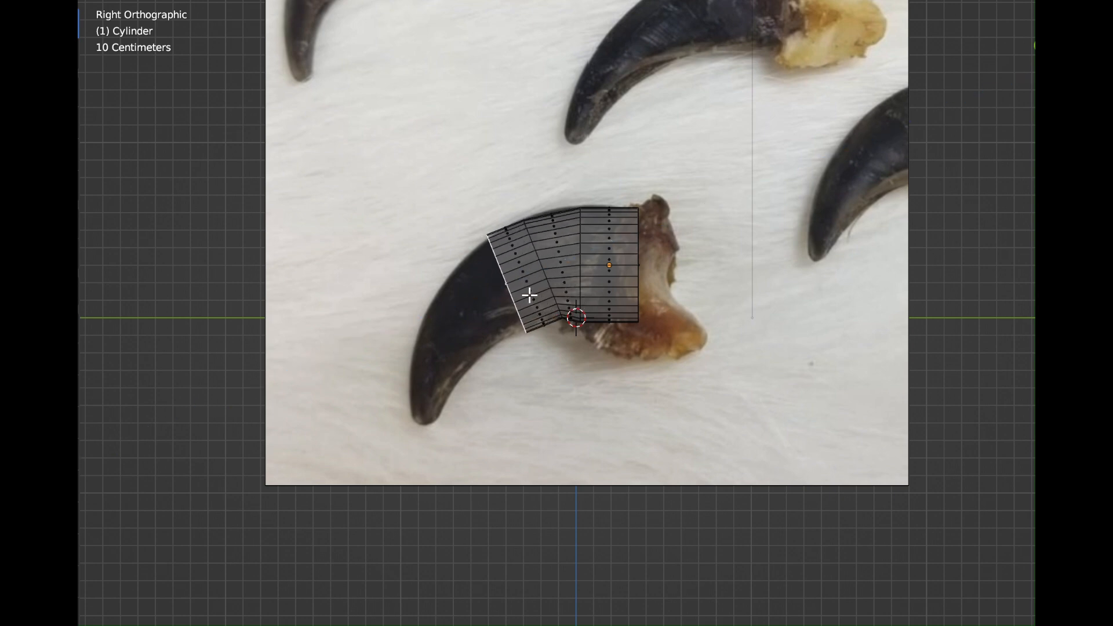
{"action": "key", "text": "r"}
{"action": "left_click", "coordinate": [529, 293]}
{"action": "key", "text": "e"}
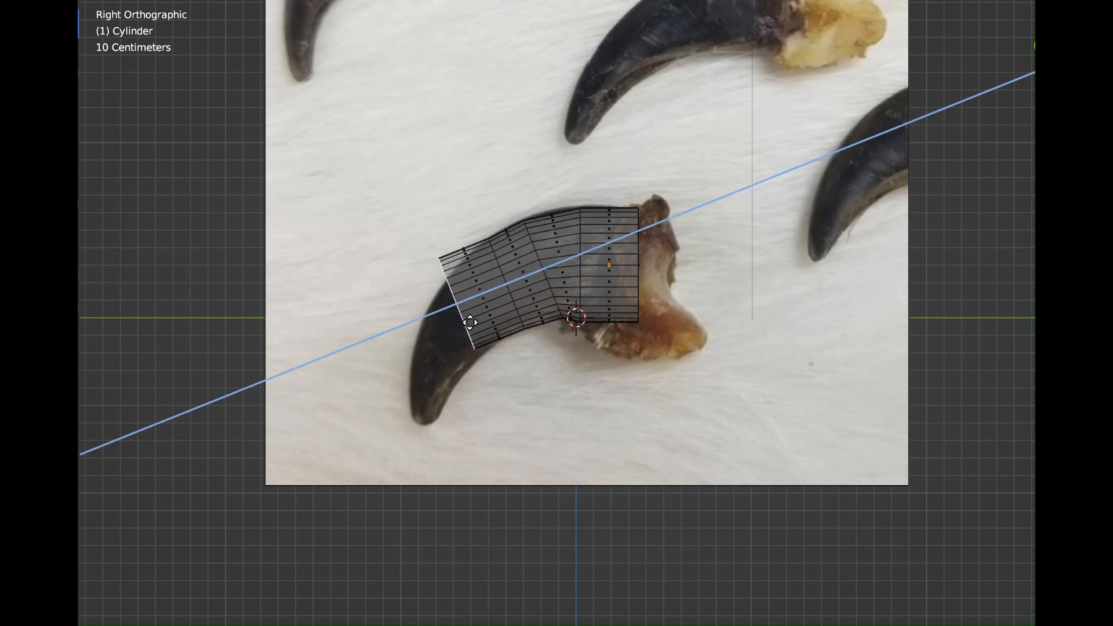
{"action": "left_click", "coordinate": [509, 294]}
{"action": "key", "text": "g"}
{"action": "left_click", "coordinate": [534, 325]}
{"action": "key", "text": "s"}
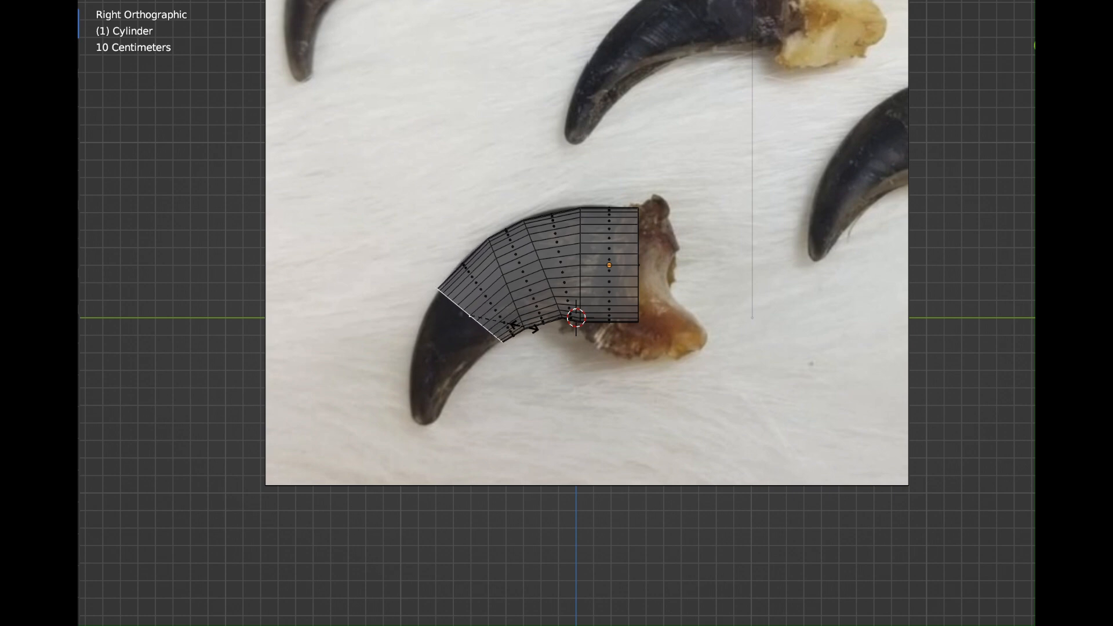
{"action": "left_click", "coordinate": [524, 319]}
Extrude two narrowing segments down the lower claw, rotating, moving and scaling the end face to fit the reference.
{"action": "key", "text": "e"}
{"action": "left_click", "coordinate": [505, 354]}
{"action": "key", "text": "s"}
{"action": "left_click", "coordinate": [505, 337]}
{"action": "key", "text": "e"}
{"action": "left_click", "coordinate": [488, 380]}
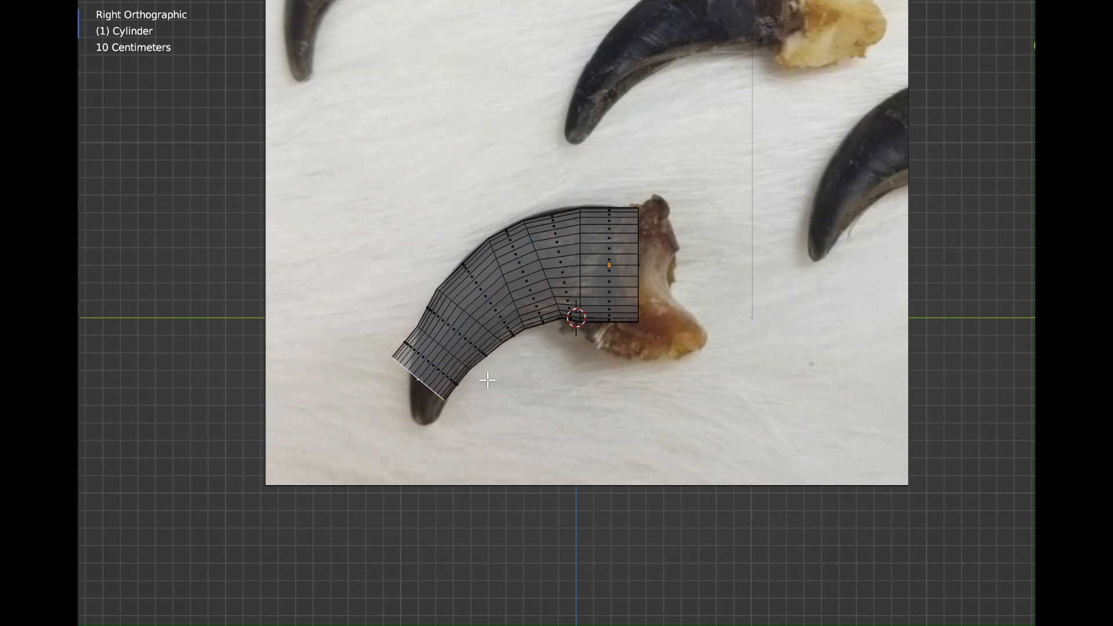
{"action": "key", "text": "r"}
{"action": "left_click", "coordinate": [510, 355]}
{"action": "key", "text": "g"}
{"action": "left_click", "coordinate": [529, 366]}
{"action": "key", "text": "s"}
{"action": "left_click", "coordinate": [513, 372]}
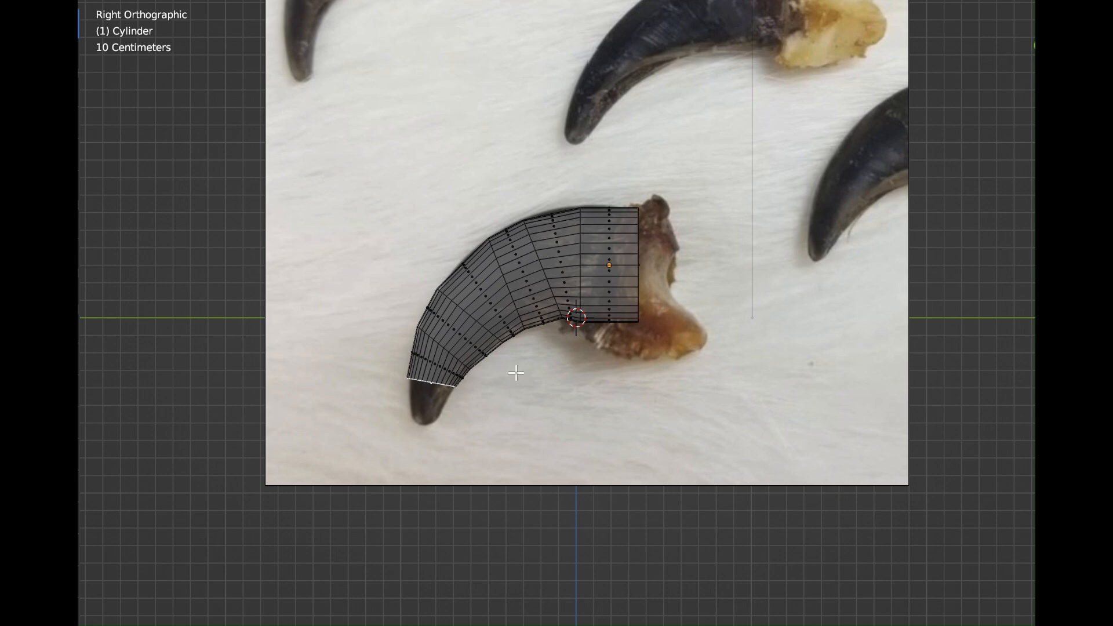
{"action": "key", "text": "g"}
{"action": "left_click", "coordinate": [523, 376]}
{"action": "left_click", "coordinate": [523, 375]}
{"action": "key", "text": "e"}
{"action": "right_click", "coordinate": [523, 375]}
{"action": "key", "text": "ctrl+z"}
{"action": "key", "text": "ctrl+z"}
Extrude a short segment from the end face toward the claw's tip.
{"action": "key", "text": "e"}
{"action": "left_click", "coordinate": [508, 398]}
Try to rotate and shrink the end face near the tip and extrude it further.
{"action": "key", "text": "r"}
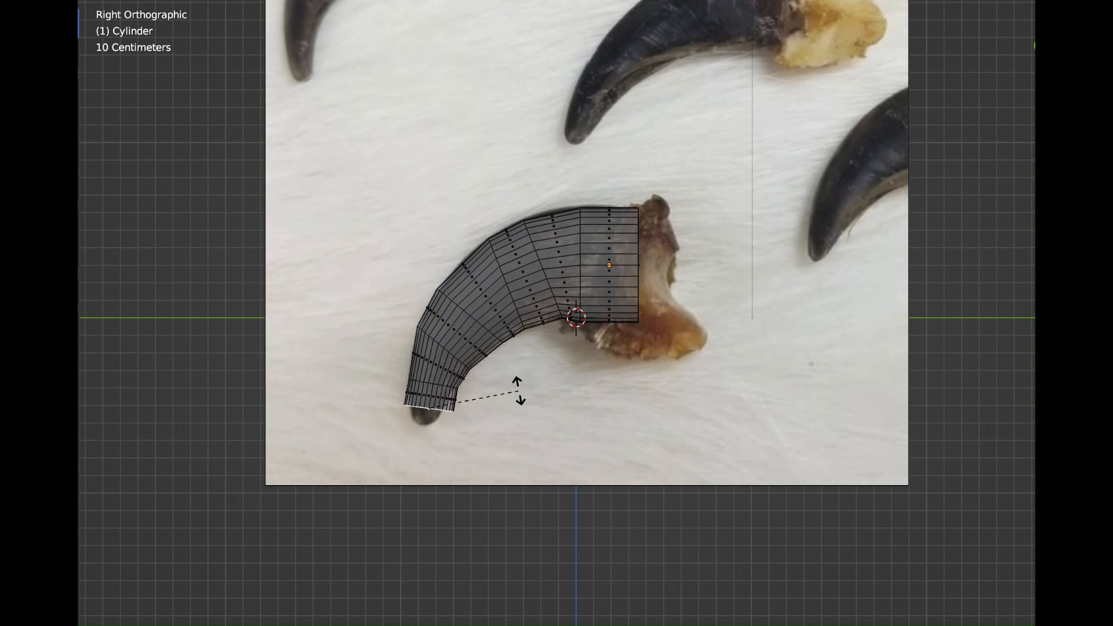
{"action": "left_click", "coordinate": [521, 366]}
{"action": "key", "text": "s"}
{"action": "left_click", "coordinate": [504, 383]}
{"action": "key", "text": "e"}
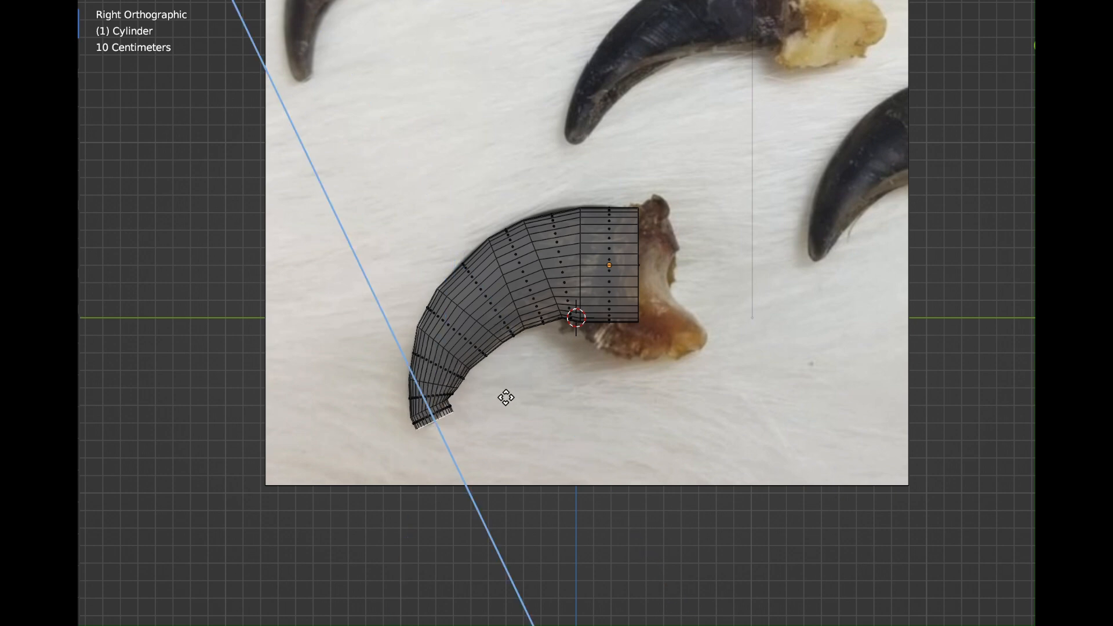
{"action": "left_click", "coordinate": [506, 397]}
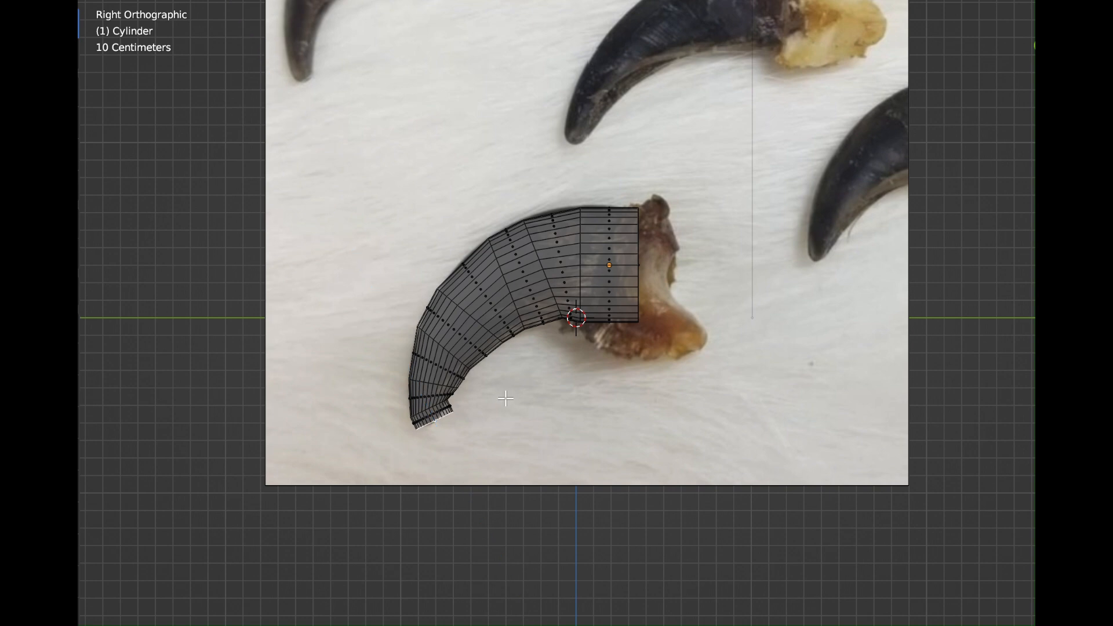
{"action": "left_click", "coordinate": [475, 410]}
{"action": "key", "text": "r"}
{"action": "left_click", "coordinate": [482, 400]}
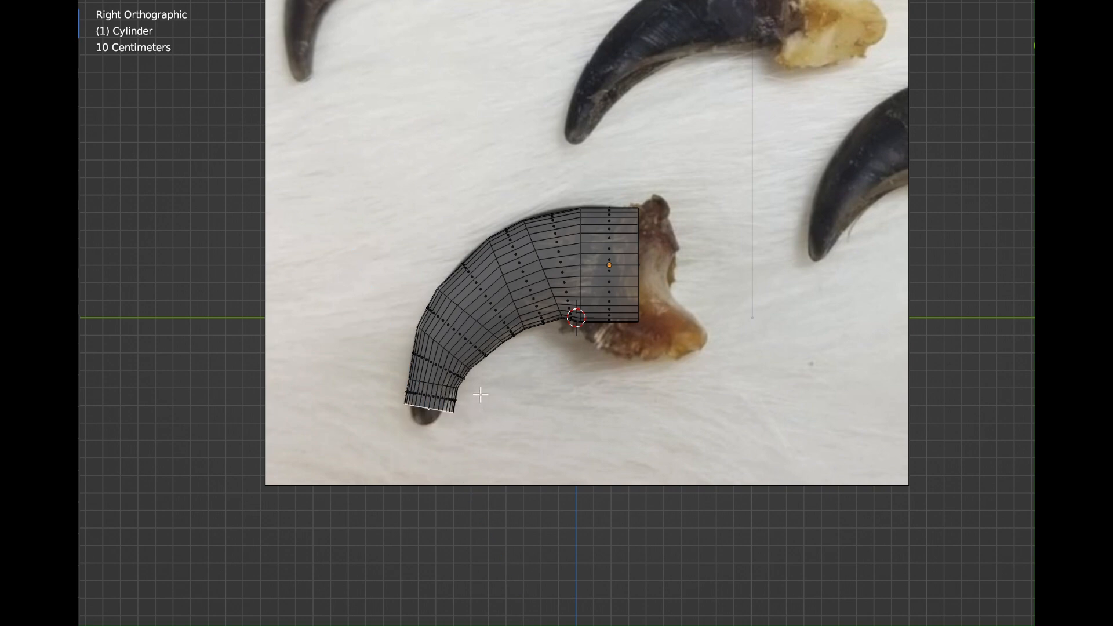
Shrink and reposition the end face, and extrude further tapering segments to close off the claw's tip.
{"action": "key", "text": "s"}
{"action": "left_click", "coordinate": [467, 399]}
{"action": "key", "text": "g"}
{"action": "left_click", "coordinate": [464, 400]}
{"action": "key", "text": "e"}
{"action": "left_click", "coordinate": [478, 413]}
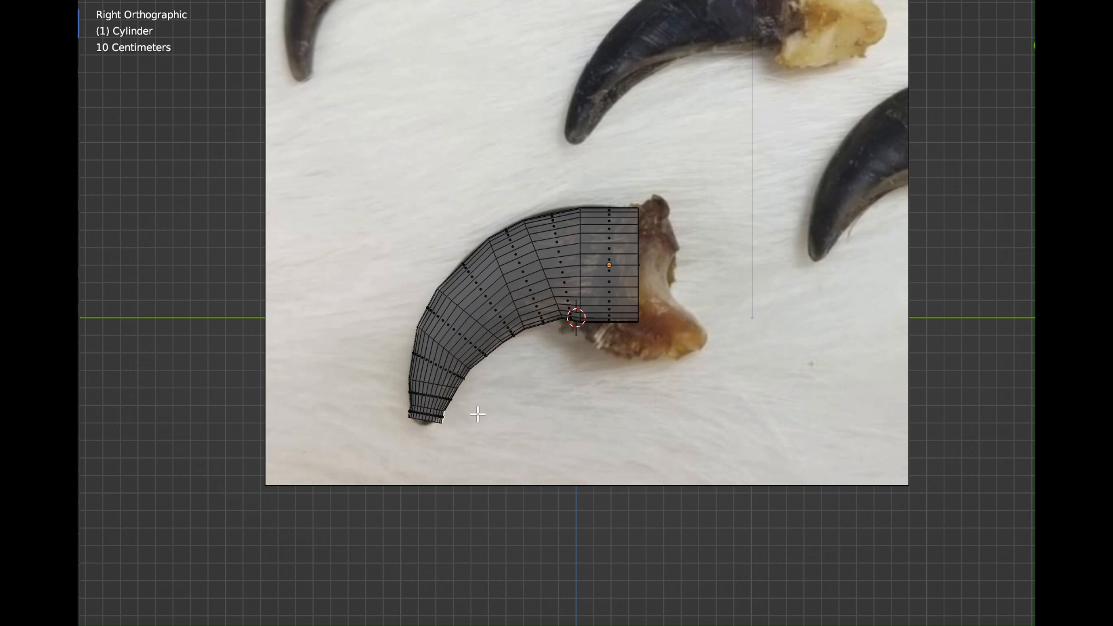
{"action": "left_click", "coordinate": [465, 414]}
{"action": "key", "text": "e"}
{"action": "left_click", "coordinate": [466, 432]}
{"action": "key", "text": "s"}
Add an edge loop around the claw near its tip and scale it to the reference outline.
{"action": "key", "text": "ctrl+r"}
{"action": "key", "text": "g"}
{"action": "left_click", "coordinate": [477, 397]}
{"action": "left_click", "coordinate": [477, 398]}
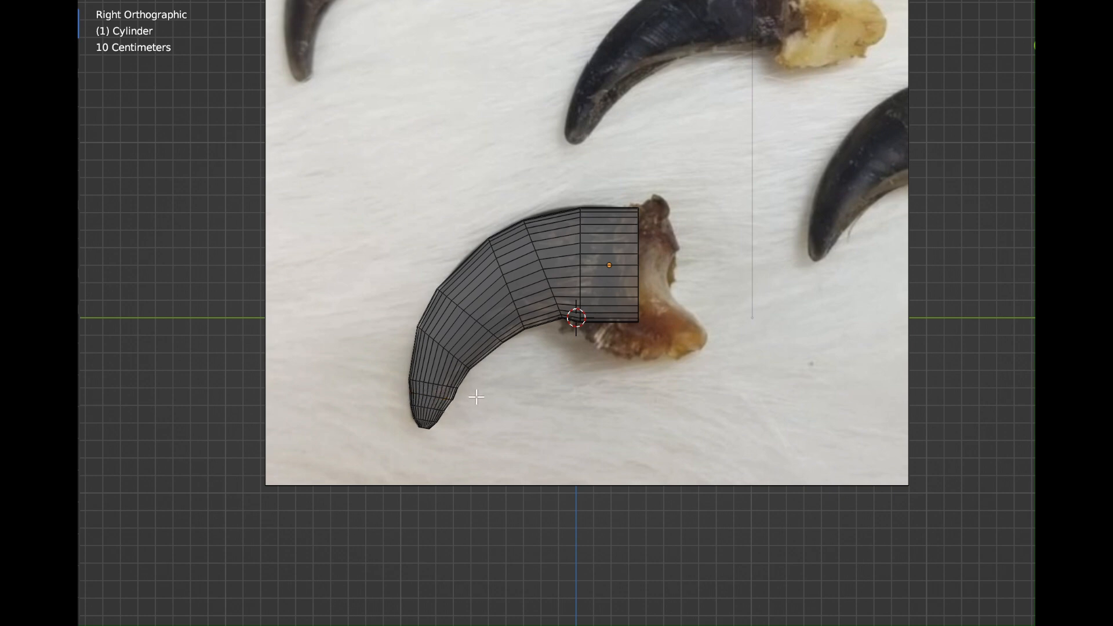
{"action": "key", "text": "s"}
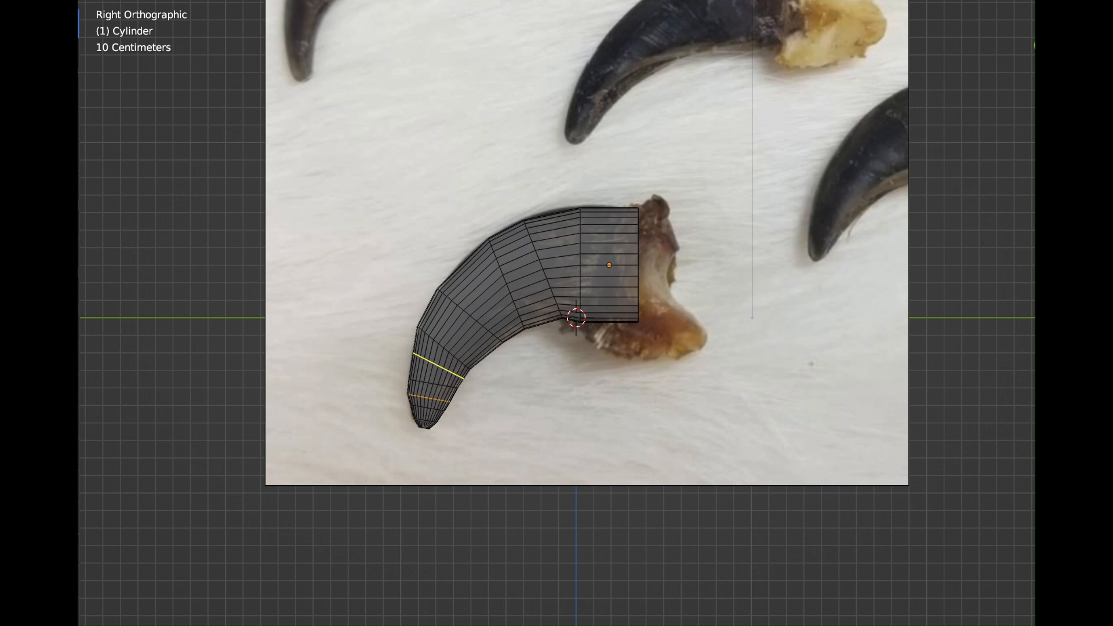
Add more edge loops along the claw's middle and base, adjusting them to round out the curve.
{"action": "left_click", "coordinate": [453, 370]}
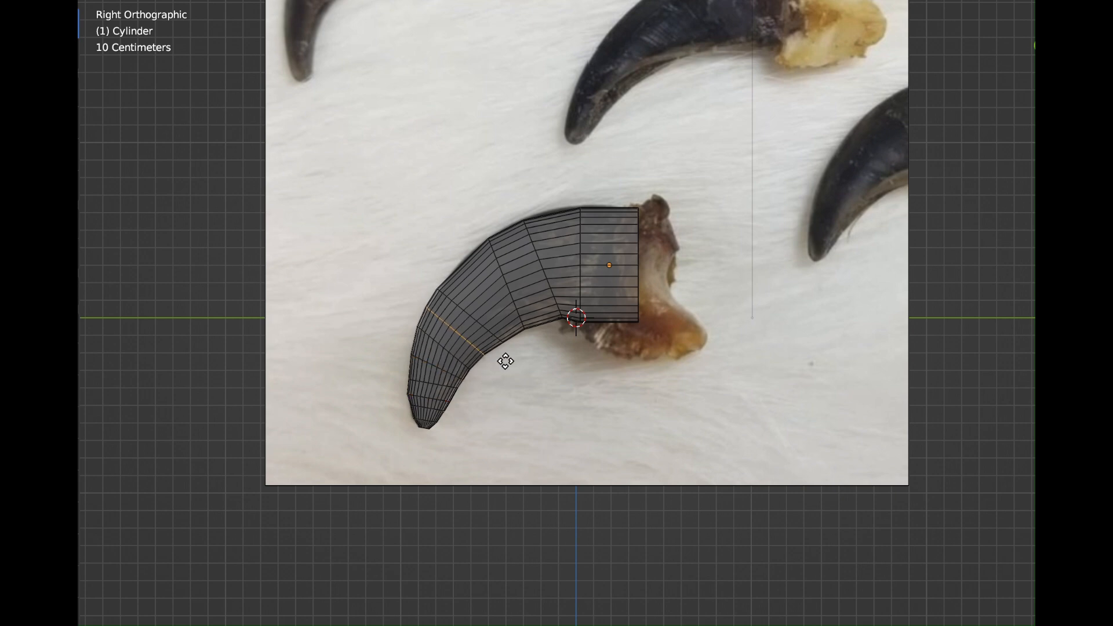
{"action": "left_click", "coordinate": [512, 329]}
{"action": "key", "text": "s"}
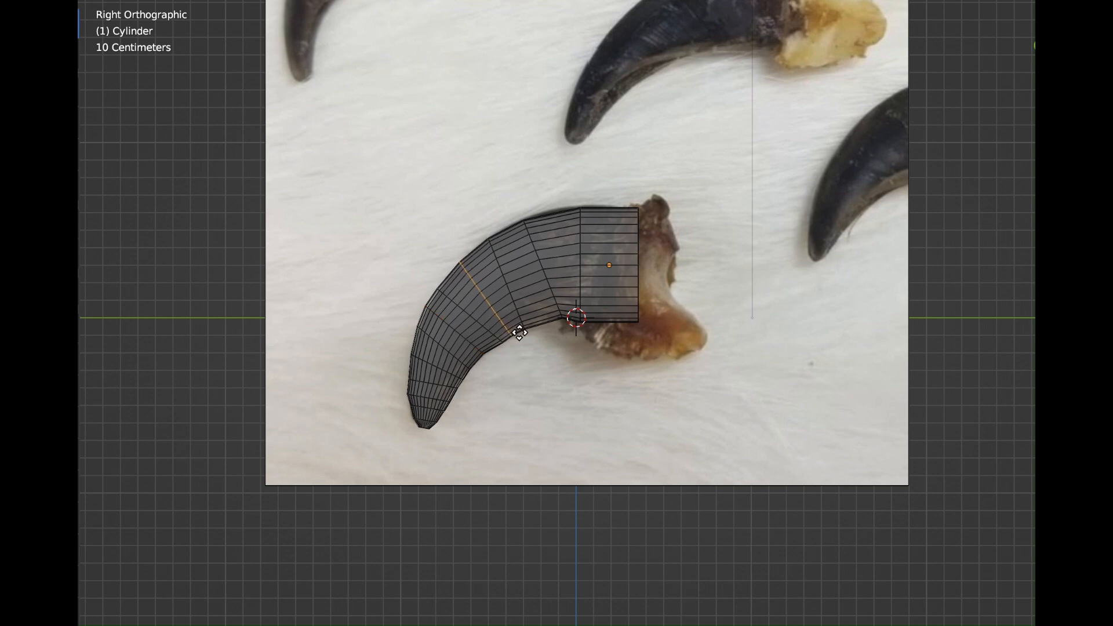
{"action": "left_click", "coordinate": [522, 332]}
{"action": "key", "text": "ctrl+r"}
{"action": "left_click", "coordinate": [547, 305]}
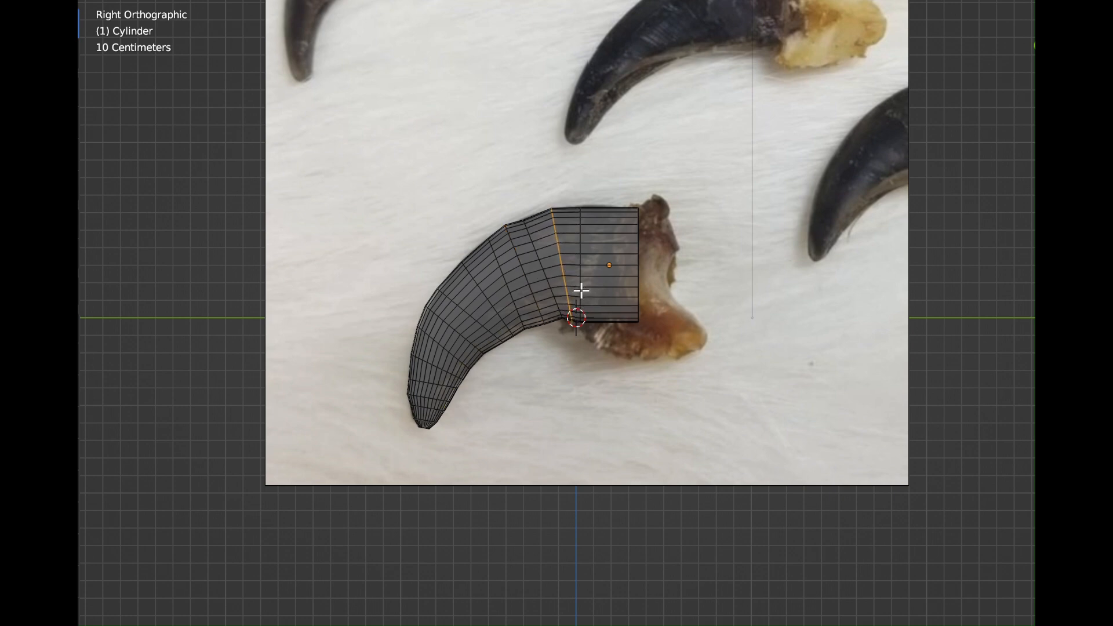
{"action": "left_click", "coordinate": [616, 311]}
{"action": "key", "text": "a"}
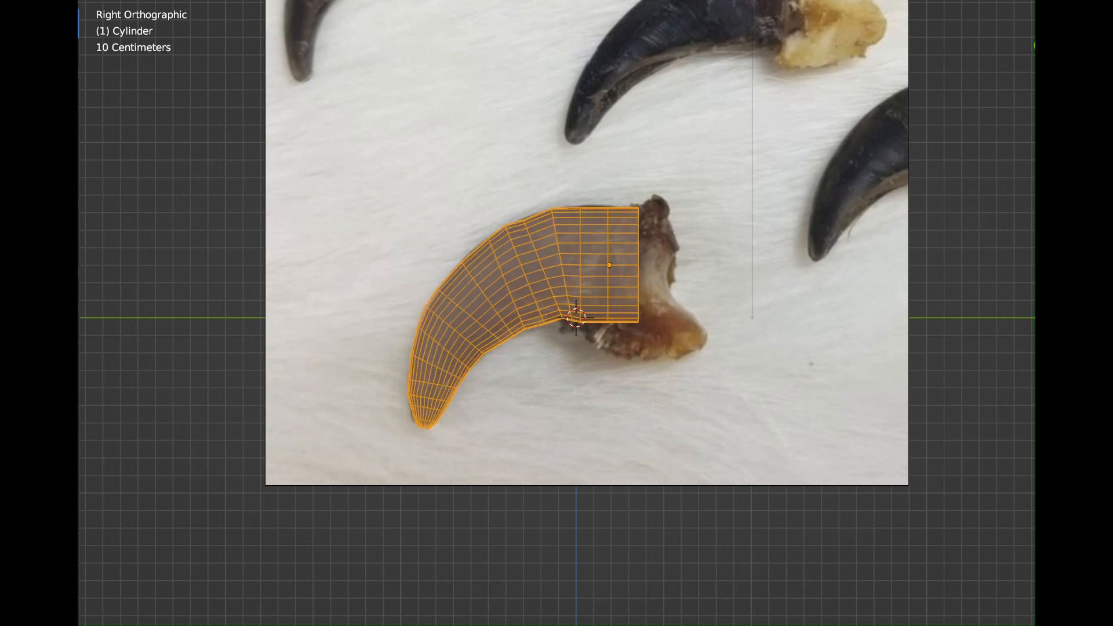
{"action": "key", "text": "shift+z"}
{"action": "key", "text": "ctrl+e"}
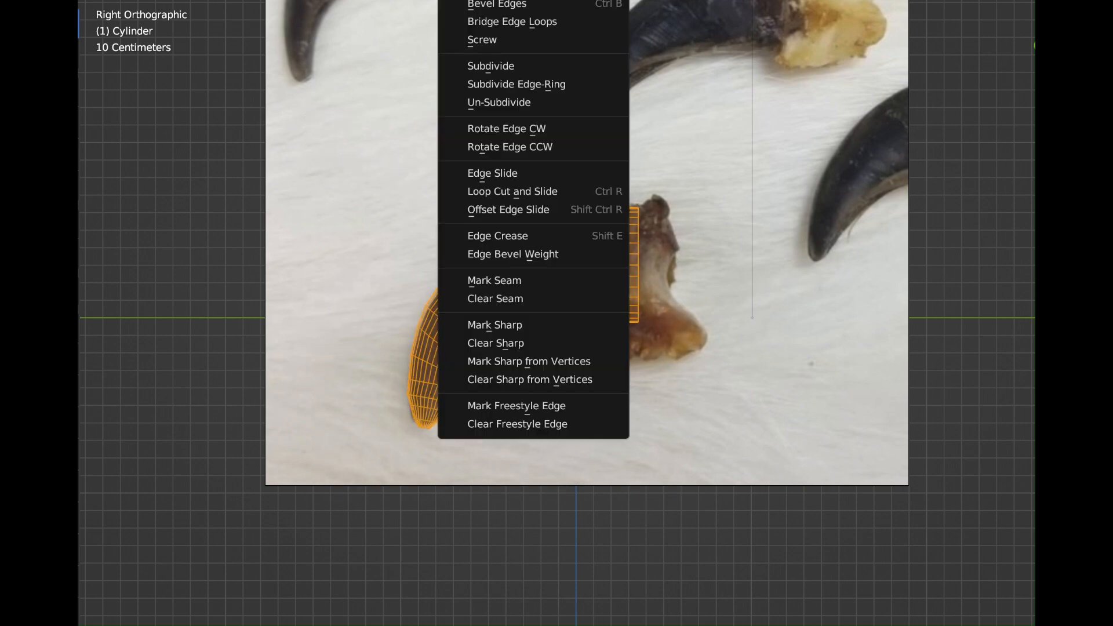
{"action": "key", "text": "Escape"}
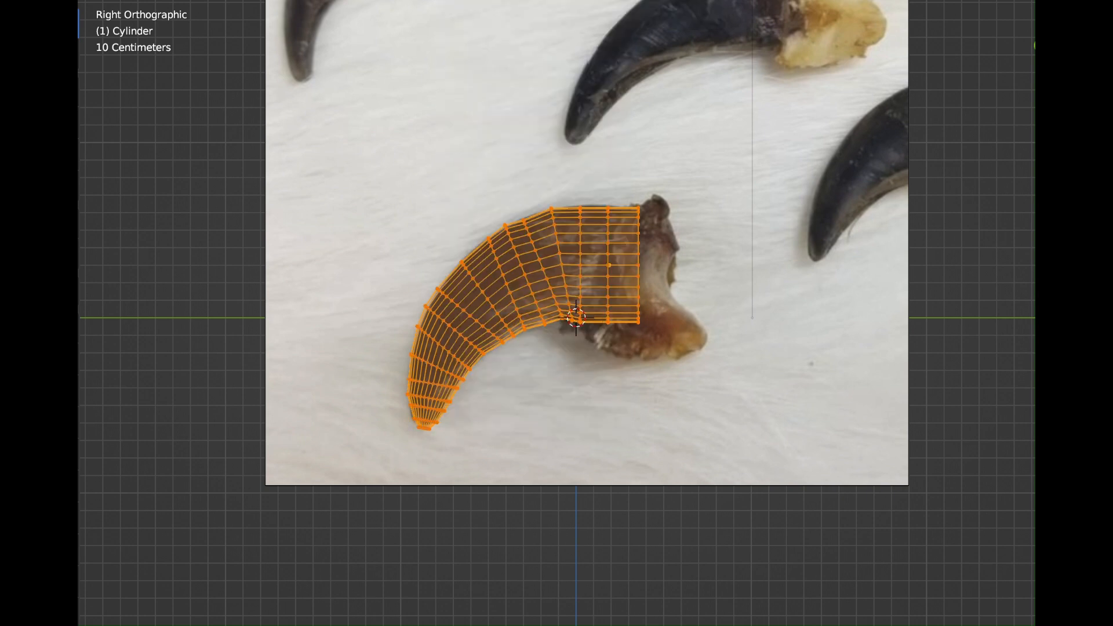
{"action": "key", "text": "ctrl+v"}
{"action": "key", "text": "Escape"}
{"action": "key", "text": "alt+a"}
Scale the two vertex rings at the claw's wide base and move them to fit the reference.
{"action": "left_click_drag", "start_coordinate": [603, 201], "coordinate": [683, 343]}
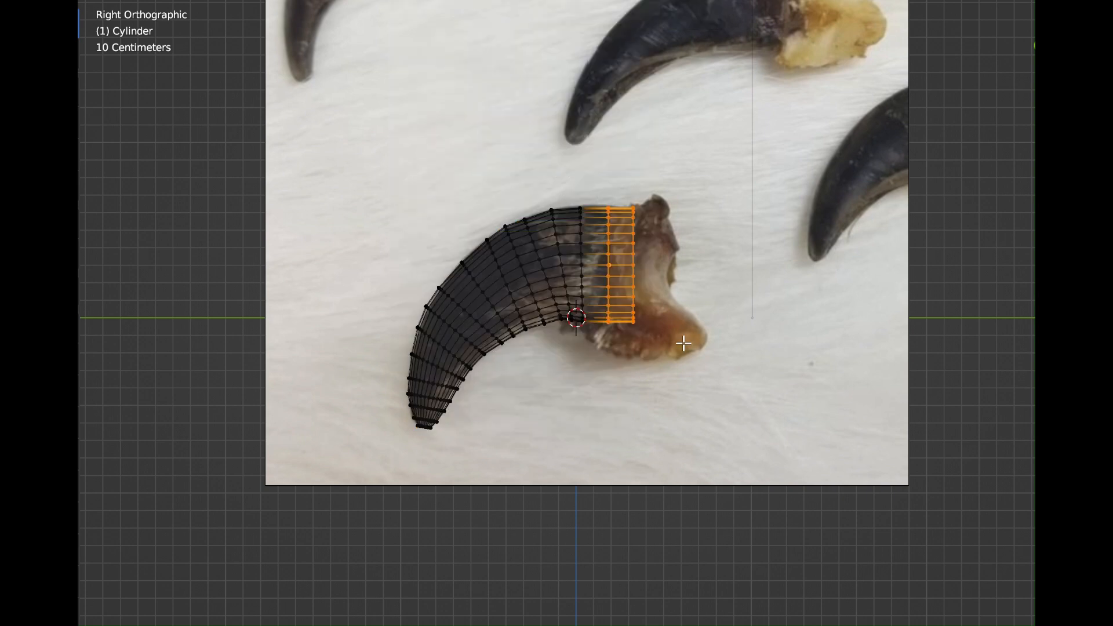
{"action": "key", "text": "s"}
{"action": "left_click", "coordinate": [656, 274]}
{"action": "key", "text": "g"}
{"action": "left_click", "coordinate": [650, 273]}
Scale the outermost vertex ring of the base and reposition it to match the claw's edge.
{"action": "key", "text": "alt+a"}
{"action": "left_click_drag", "start_coordinate": [614, 198], "coordinate": [675, 331]}
{"action": "key", "text": "s"}
{"action": "left_click", "coordinate": [676, 309]}
{"action": "key", "text": "g"}
{"action": "left_click", "coordinate": [674, 310]}
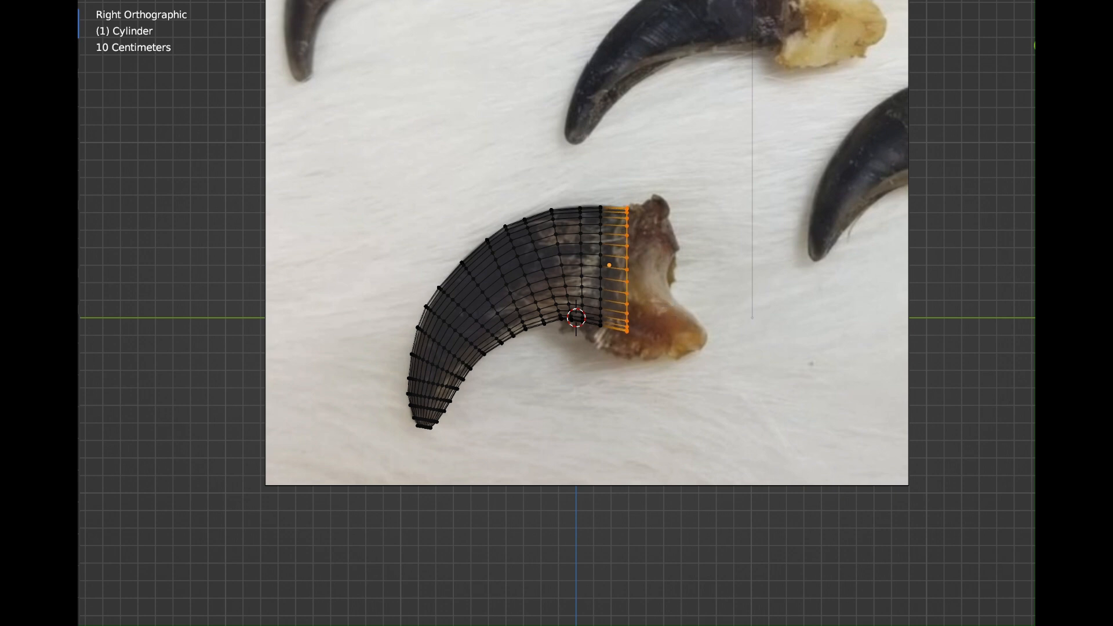
Smooth all vertices of the claw mesh and clear the selection.
{"action": "key", "text": "a"}
{"action": "key", "text": "ctrl+v"}
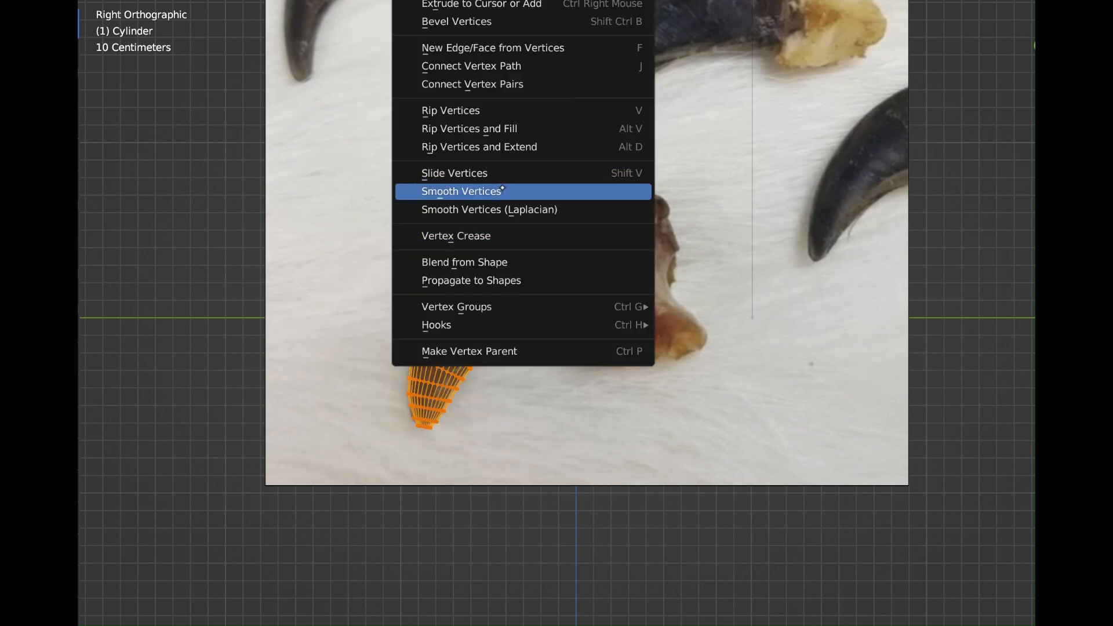
{"action": "left_click", "coordinate": [502, 210]}
{"action": "key", "text": "alt+a"}
{"action": "left_click", "coordinate": [534, 246], "text": "alt"}
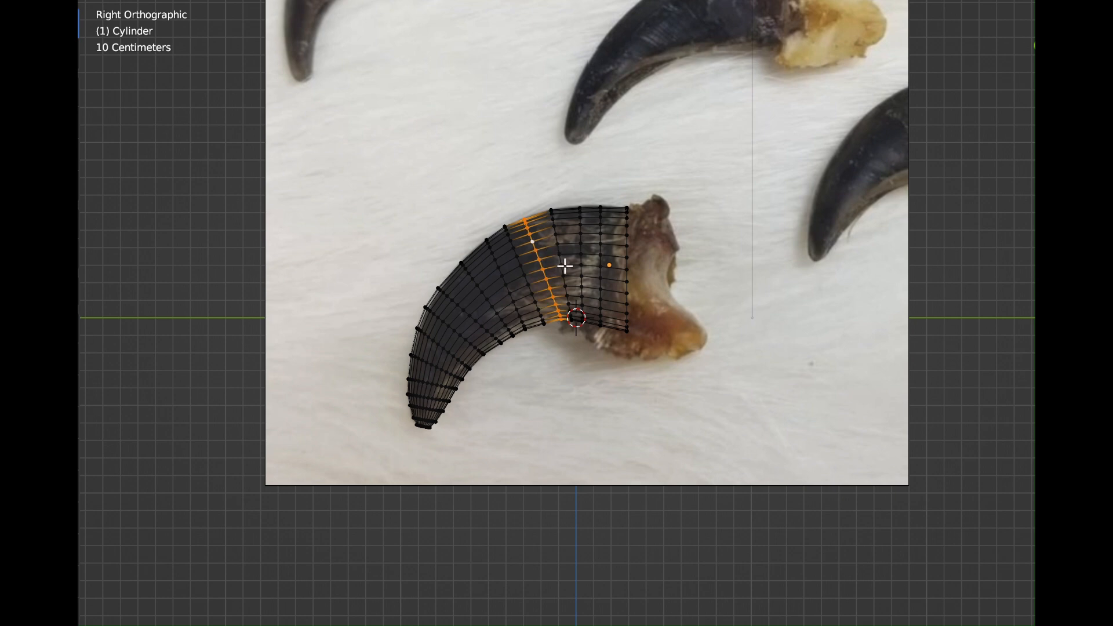
{"action": "key", "text": "alt+a"}
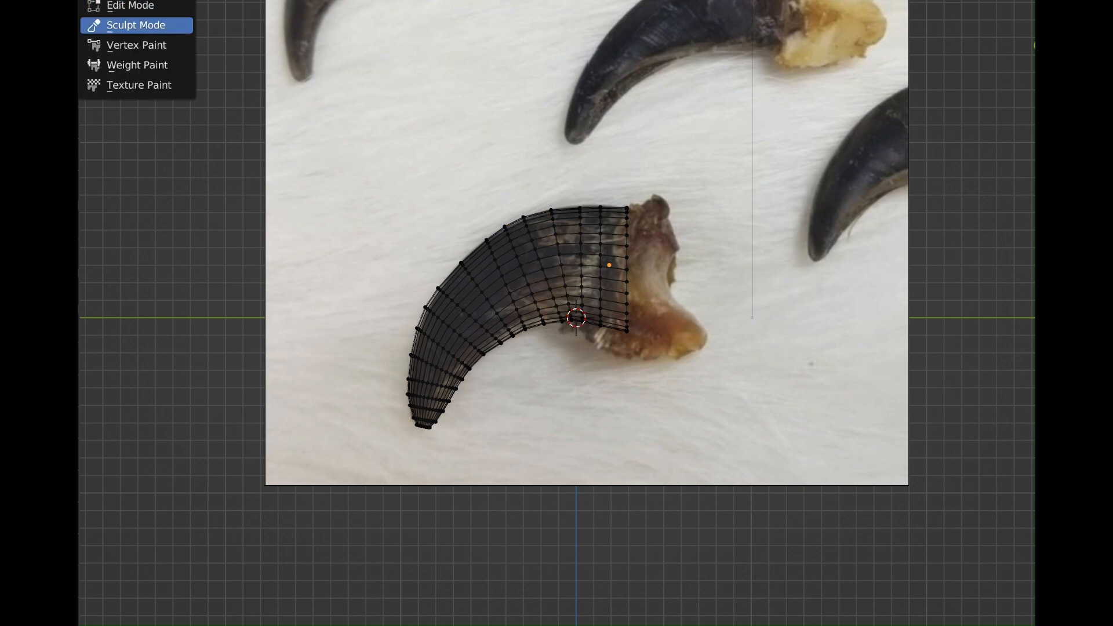
Switch to Sculpt Mode and brush along the side of the claw's thick part from the front view.
{"action": "left_click", "coordinate": [137, 25]}
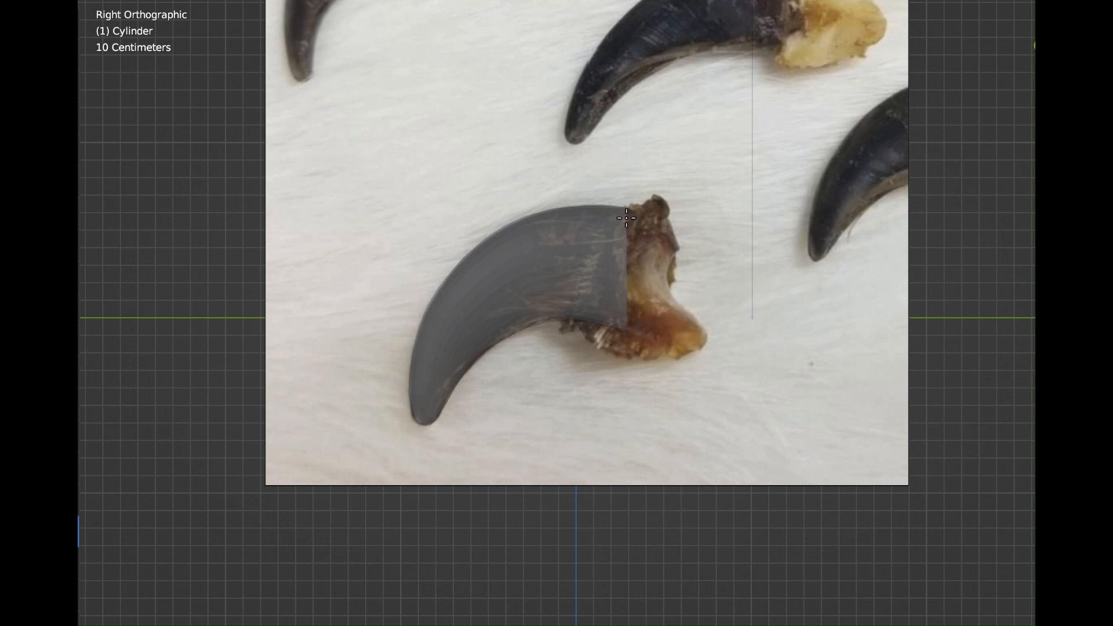
{"action": "key", "text": "KP_1"}
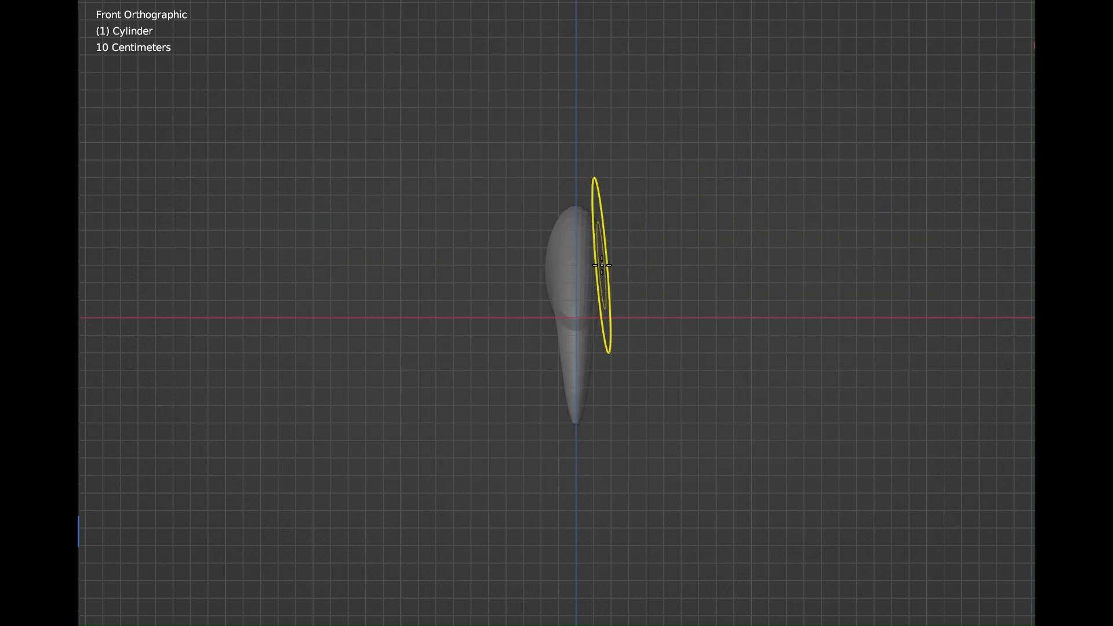
{"action": "left_click_drag", "start_coordinate": [606, 269], "coordinate": [677, 283]}
{"action": "key", "text": "ctrl+z"}
{"action": "left_click_drag", "start_coordinate": [609, 263], "coordinate": [603, 315]}
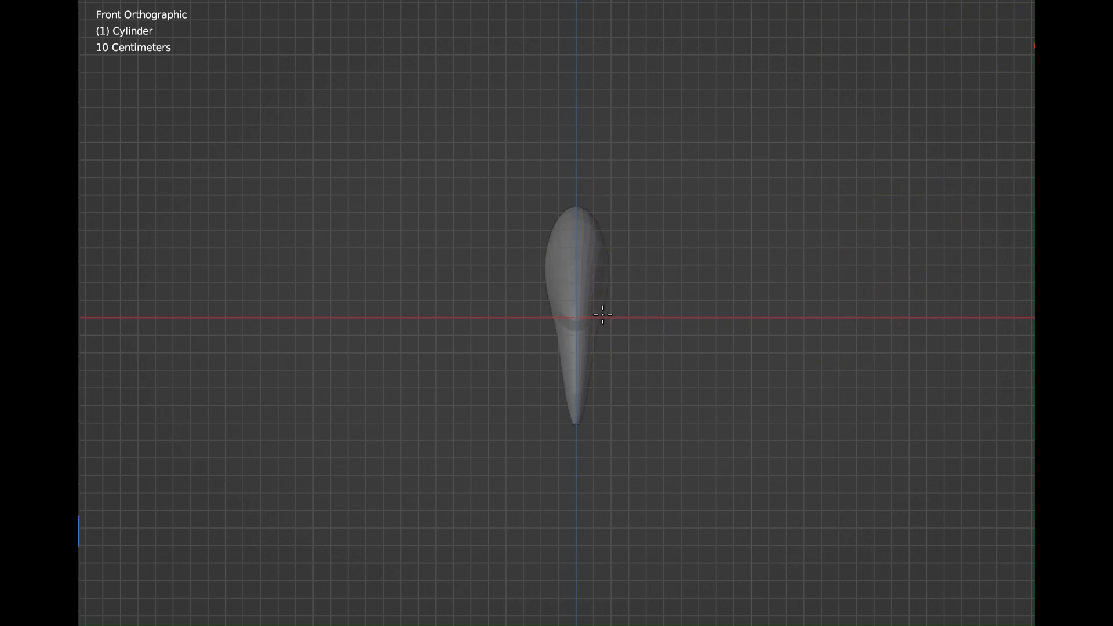
In Edit Mode, extrude the claw's base ring and scale it inward to form a smaller inner ring.
{"action": "mouse_move", "coordinate": [986, 90]}
{"action": "middle_mouse_down"}
{"action": "mouse_move", "coordinate": [920, 92]}
{"action": "mouse_move", "coordinate": [889, 45]}
{"action": "mouse_move", "coordinate": [769, 110]}
{"action": "mouse_move", "coordinate": [890, 84]}
{"action": "middle_mouse_up"}
{"action": "left_click", "coordinate": [133, 1]}
{"action": "left_click", "coordinate": [131, 5]}
{"action": "key", "text": "KP_5"}
{"action": "key", "text": "KP_3"}
{"action": "left_click_drag", "start_coordinate": [621, 199], "coordinate": [666, 348]}
{"action": "key", "text": "ctrl+KP_1"}
{"action": "key", "text": "e"}
{"action": "key", "text": "s"}
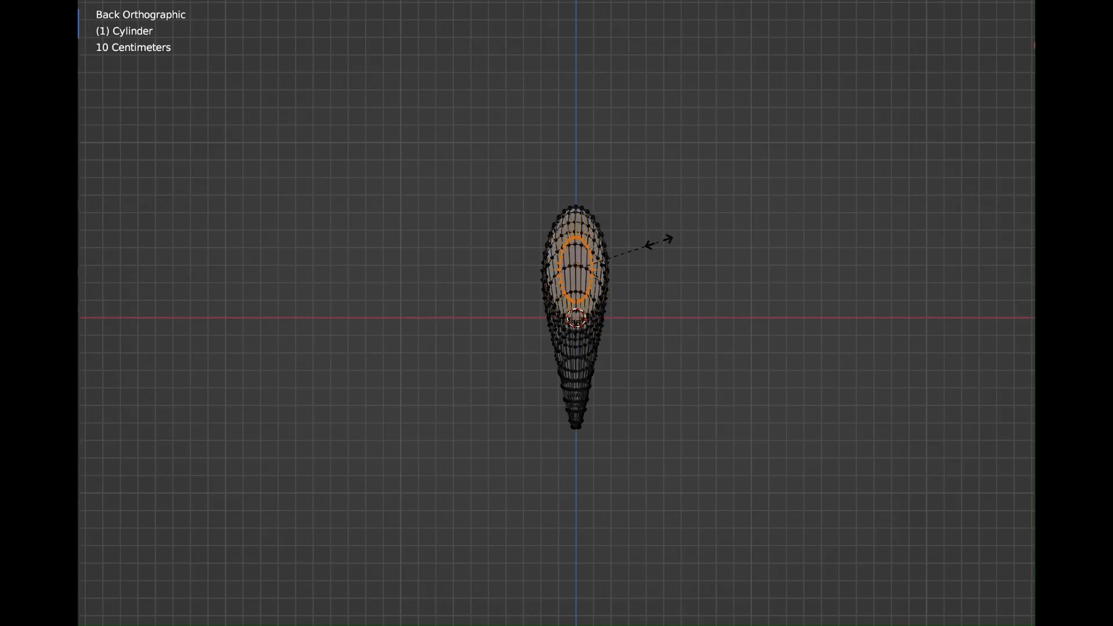
{"action": "left_click", "coordinate": [678, 231]}
Extrude the inner base ring into a short neck, widen a second ring to the claw's width, and extrude it along Y.
{"action": "key", "text": "KP_3"}
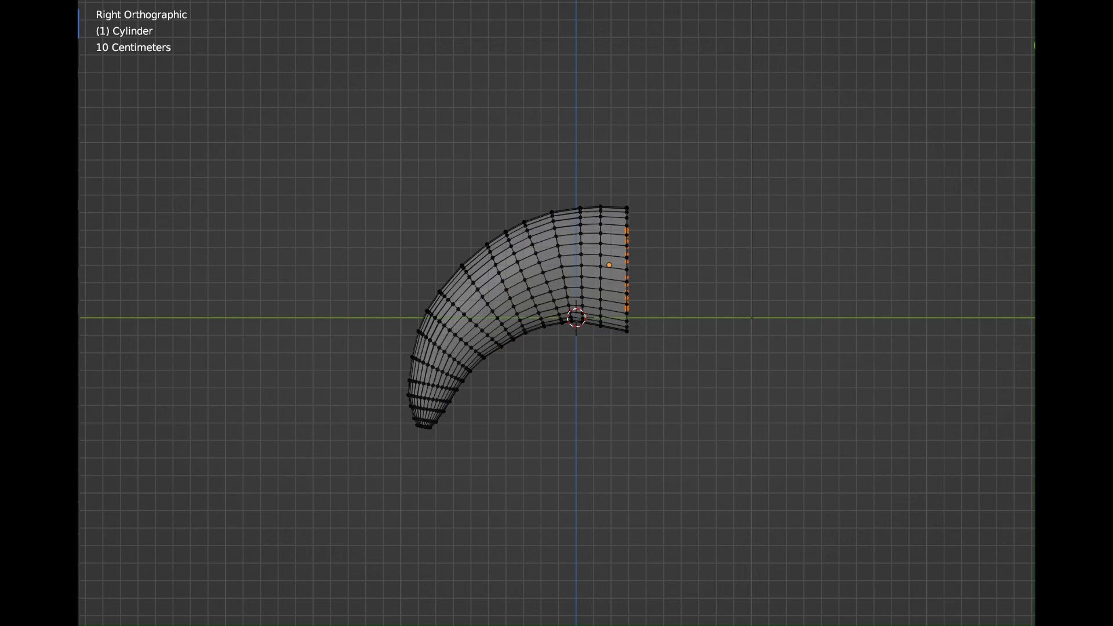
{"action": "key", "text": "e"}
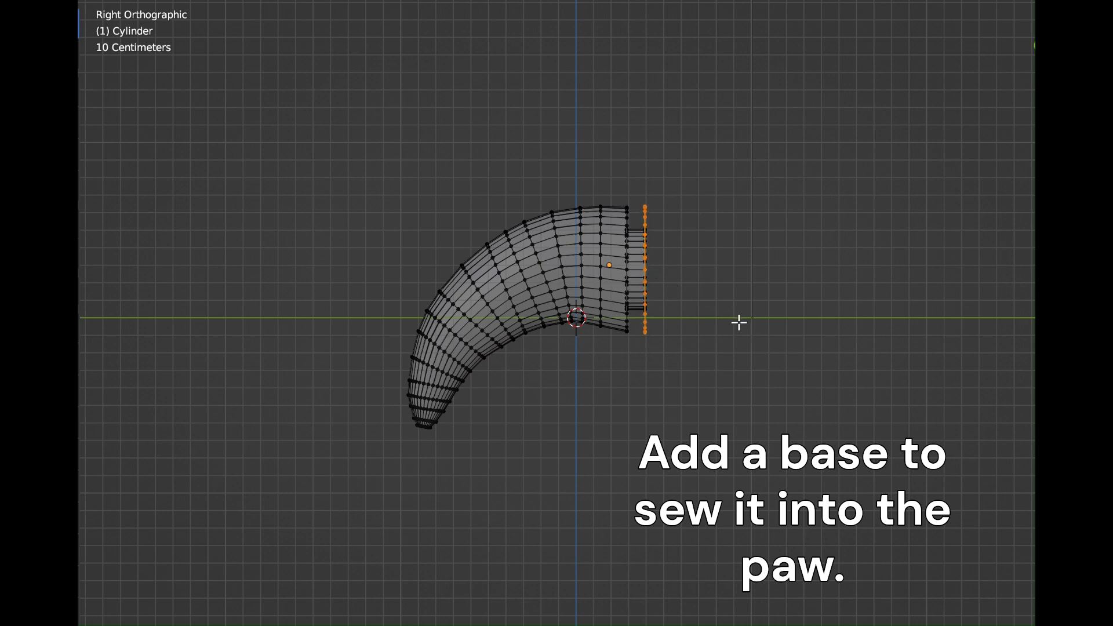
{"action": "key", "text": "e"}
{"action": "key", "text": "y"}
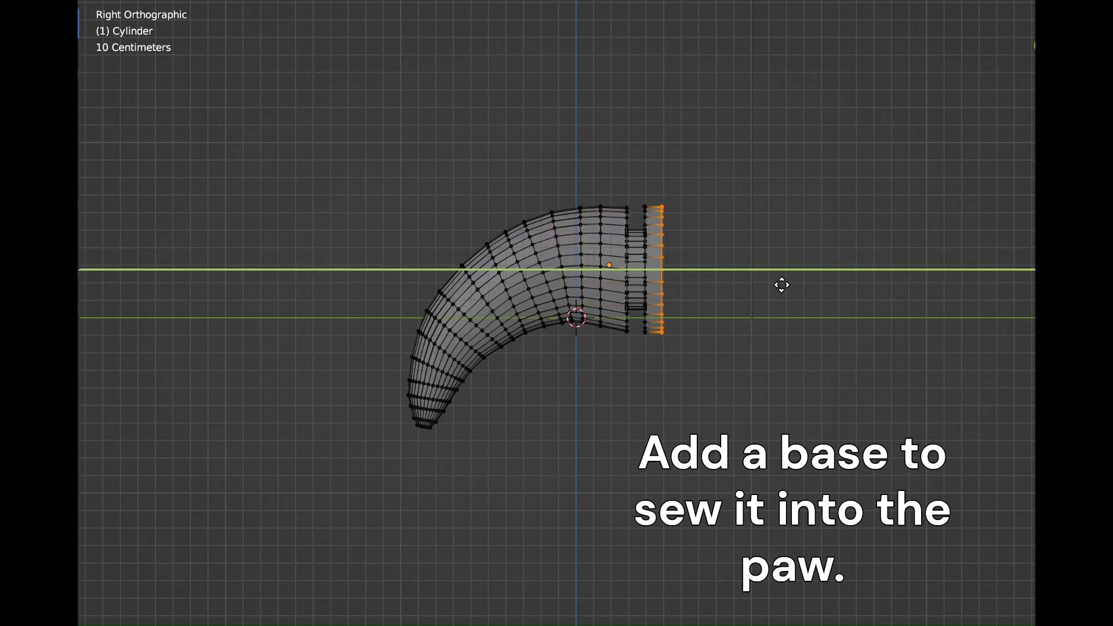
{"action": "left_click", "coordinate": [783, 290]}
Extrude the wide base ring outward again from the opposite side view to thicken the flange, and turn off X-ray.
{"action": "left_click_drag", "start_coordinate": [1035, 54], "coordinate": [824, 121]}
{"action": "key", "text": "ctrl+KP_3"}
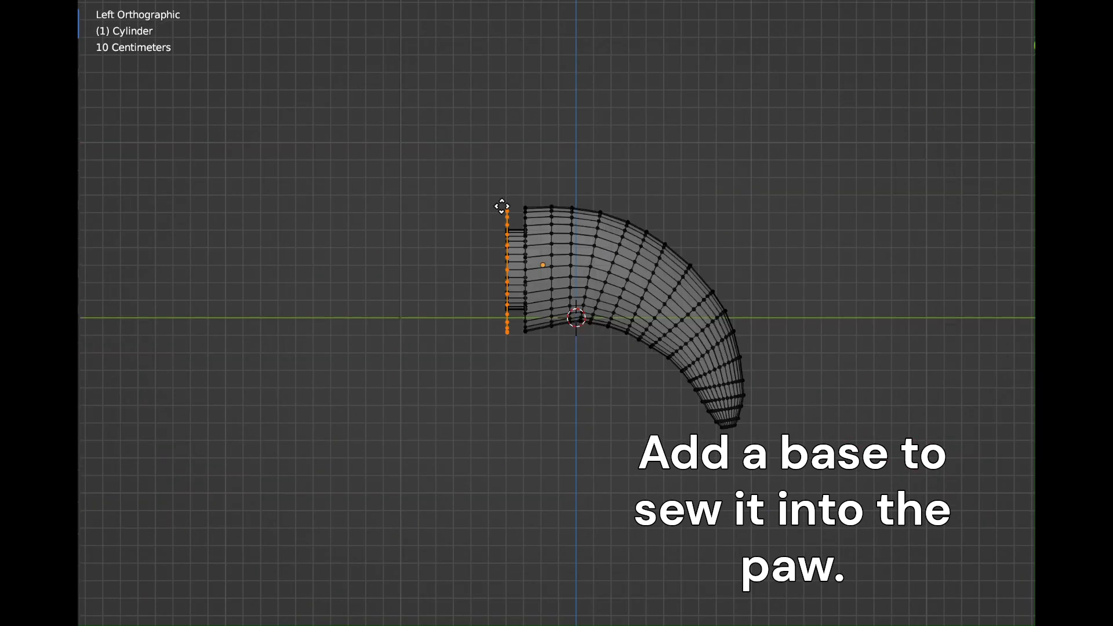
{"action": "key", "text": "e"}
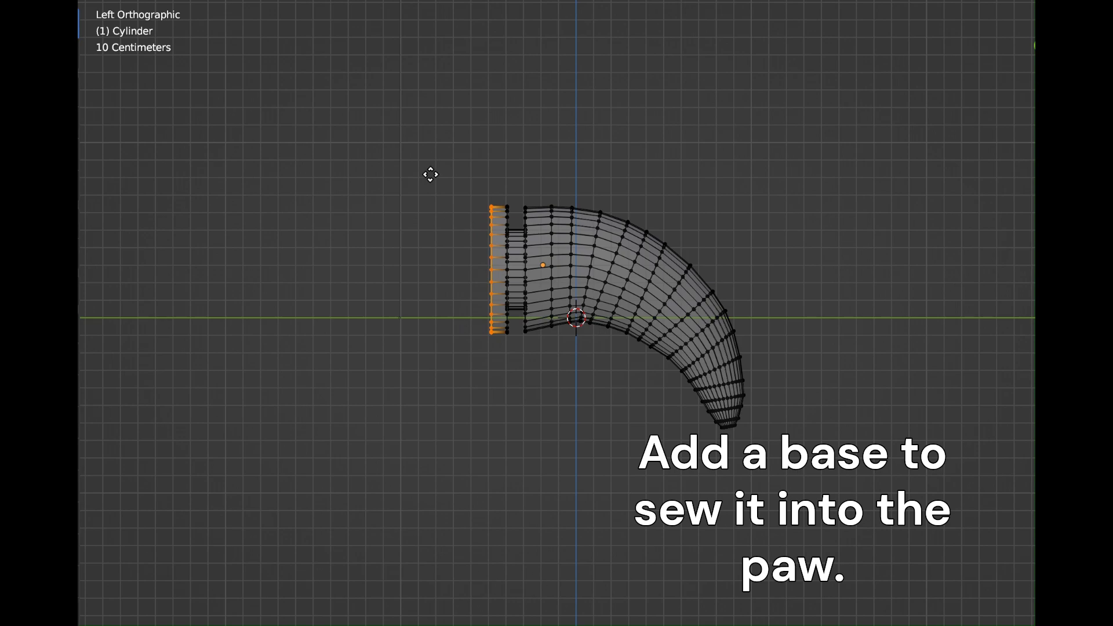
{"action": "middle_click_drag", "start_coordinate": [986, 110], "coordinate": [667, 35]}
{"action": "key", "text": "alt+z"}
{"action": "mouse_move", "coordinate": [1031, 35]}
{"action": "middle_mouse_down"}
{"action": "mouse_move", "coordinate": [989, 7]}
{"action": "mouse_move", "coordinate": [1031, 9]}
{"action": "mouse_move", "coordinate": [1009, 7]}
{"action": "mouse_move", "coordinate": [1018, 35]}
{"action": "middle_mouse_up"}
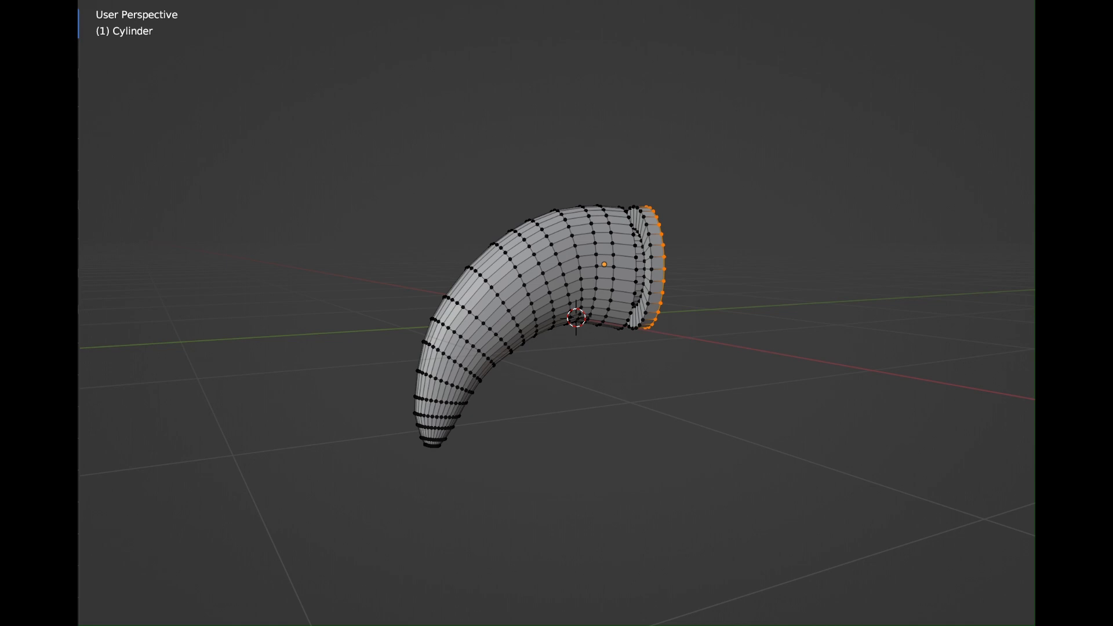
Try smoothing the claw in Object Mode with Multiresolution subdivision, and undo it.
{"action": "left_click", "coordinate": [133, 0]}
{"action": "left_click", "coordinate": [131, 0]}
{"action": "left_click", "coordinate": [1077, 46]}
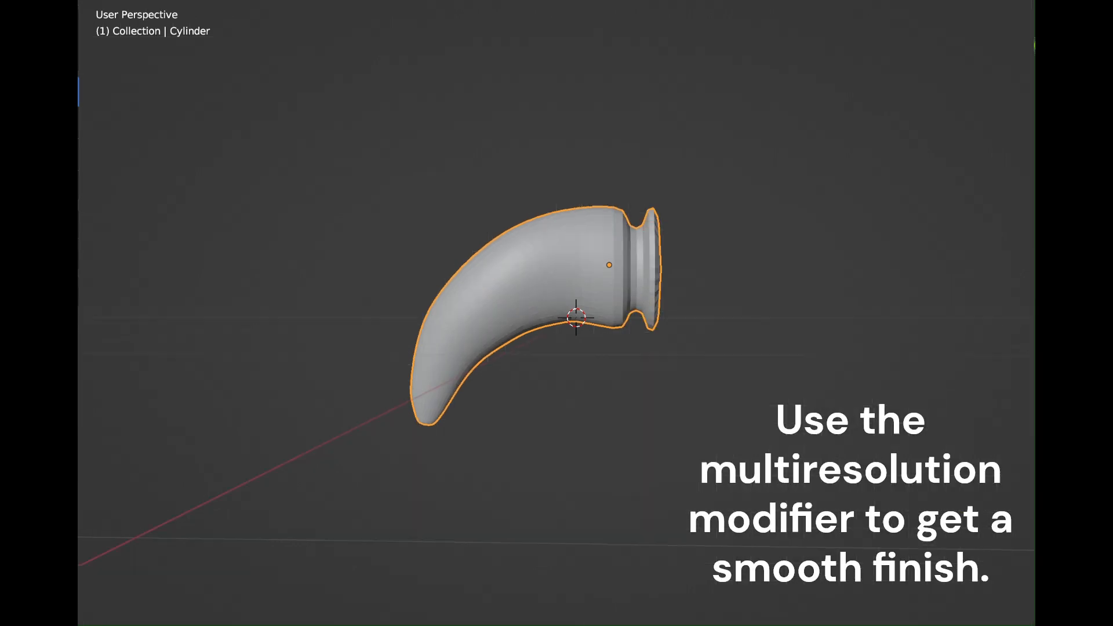
{"action": "left_click_drag", "start_coordinate": [1078, 58], "coordinate": [1052, 87]}
{"action": "key", "text": "ctrl+z"}
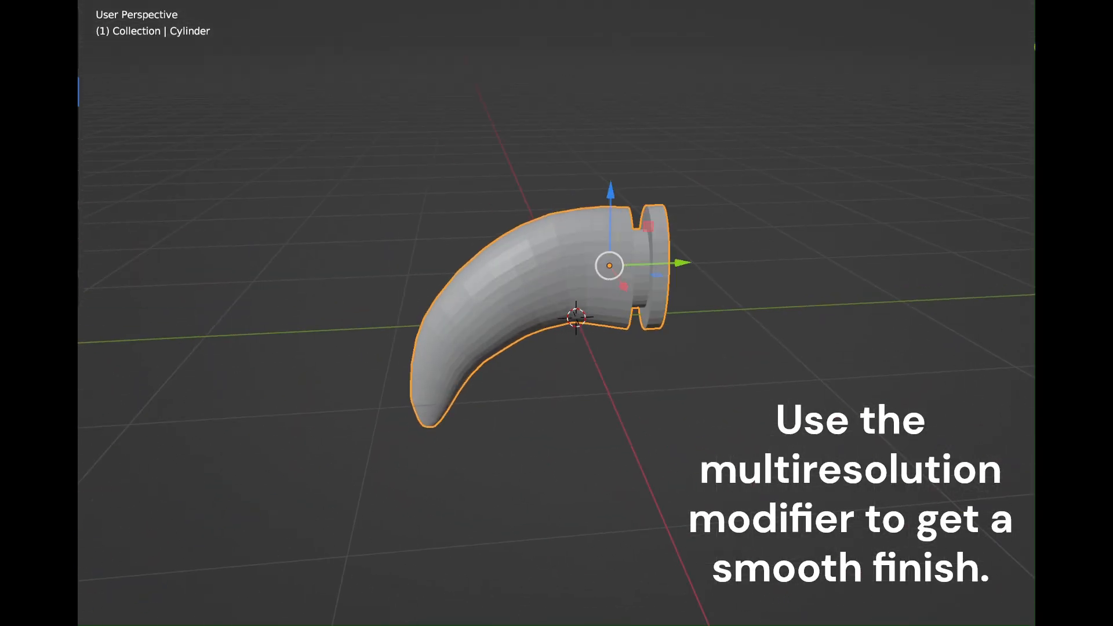
In Edit Mode, add two evenly spaced edge loops around the rim of the base flange.
{"action": "key", "text": "KP_3"}
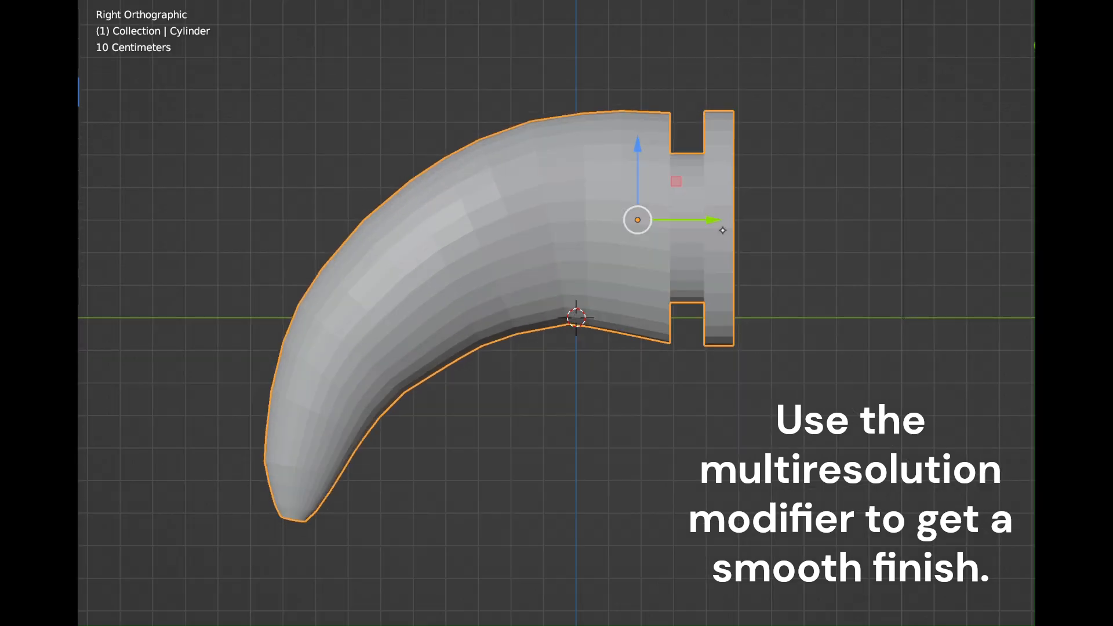
{"action": "left_click", "coordinate": [129, 1]}
{"action": "left_click", "coordinate": [130, 5]}
{"action": "key", "text": "ctrl+r"}
{"action": "scroll", "coordinate": [721, 212], "scroll_direction": "up", "scroll_amount": 1}
{"action": "left_click", "coordinate": [721, 210]}
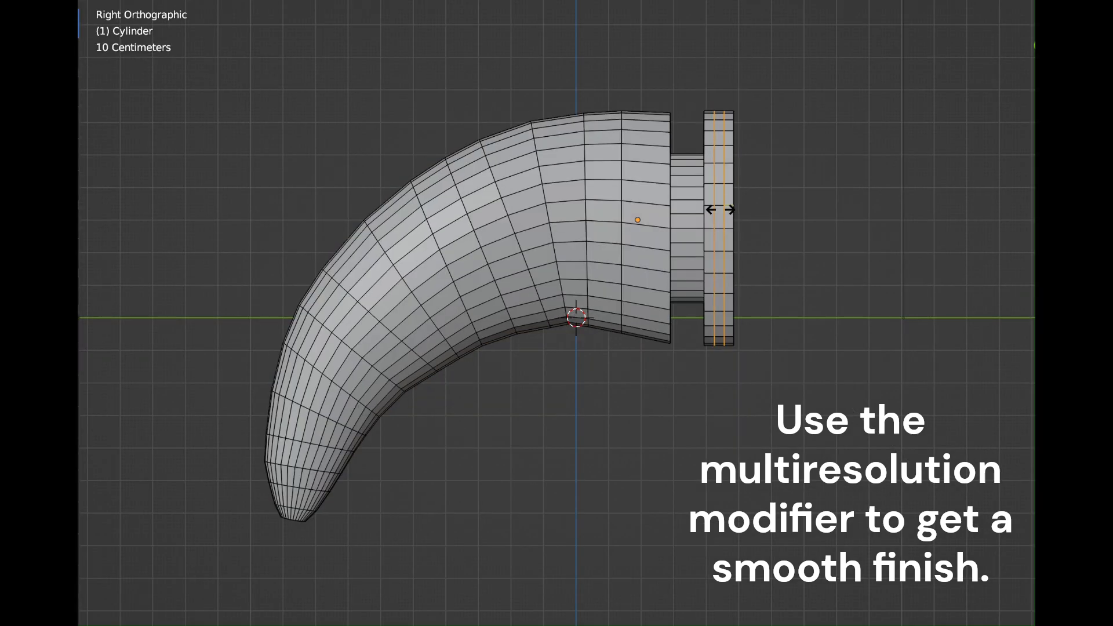
{"action": "left_click", "coordinate": [720, 211]}
{"action": "mouse_move", "coordinate": [1035, 51]}
{"action": "left_mouse_down"}
{"action": "mouse_move", "coordinate": [897, 72]}
{"action": "mouse_move", "coordinate": [1036, 55]}
{"action": "left_mouse_up"}
{"action": "key", "text": "KP_3"}
{"action": "left_click", "coordinate": [1035, 463]}
{"action": "left_click", "coordinate": [1033, 503]}
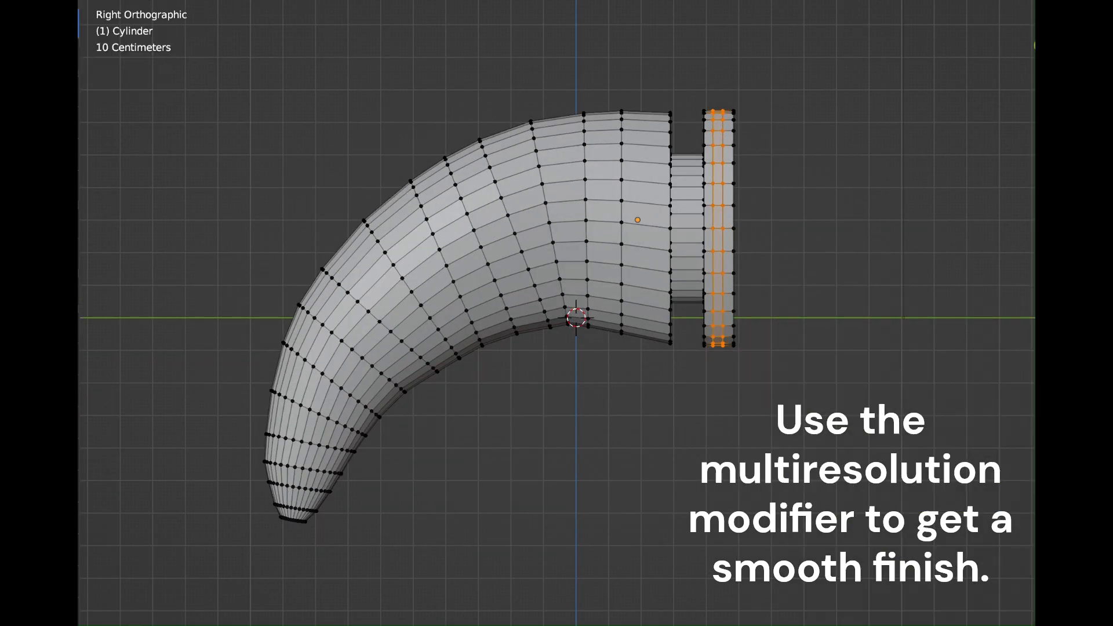
Return to Object Mode and subdivide the claw with the Multiresolution modifier for a smooth finish.
{"action": "key", "text": "Tab"}
{"action": "left_click", "coordinate": [1036, 516]}
{"action": "left_click", "coordinate": [1035, 55]}
{"action": "mouse_move", "coordinate": [1035, 55]}
{"action": "left_mouse_down"}
{"action": "mouse_move", "coordinate": [966, 91]}
{"action": "mouse_move", "coordinate": [835, 62]}
{"action": "mouse_move", "coordinate": [1009, 65]}
{"action": "mouse_move", "coordinate": [1036, 53]}
{"action": "left_mouse_up"}
{"action": "left_click", "coordinate": [1035, 52]}
{"action": "left_click", "coordinate": [1035, 52]}
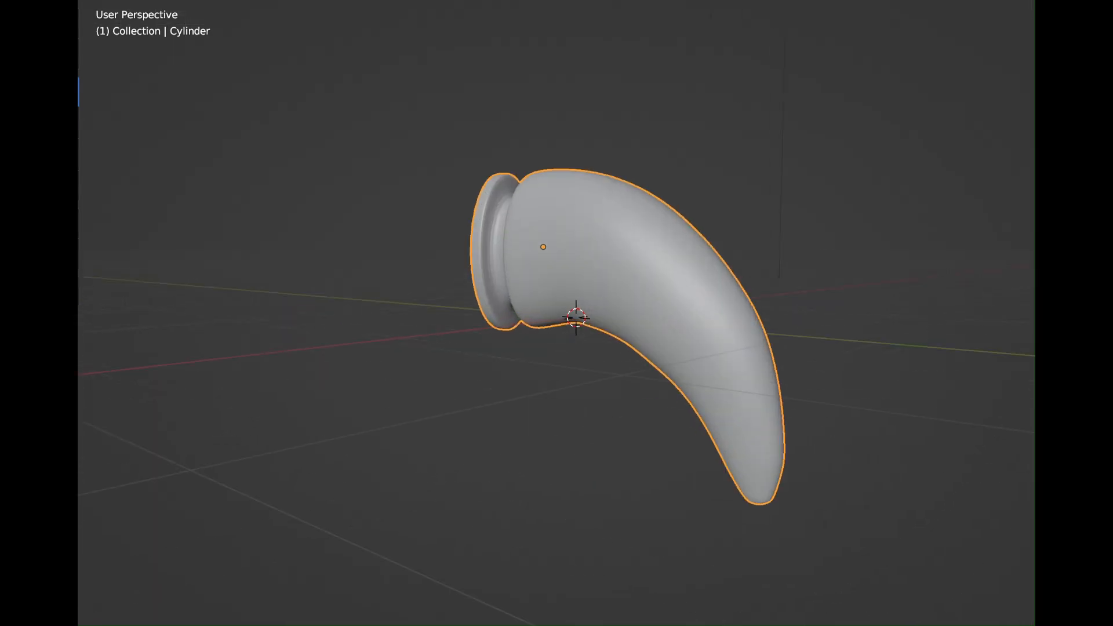
{"action": "scroll", "coordinate": [1015, 65], "scroll_direction": "up", "scroll_amount": 3}
{"action": "middle_click_drag", "start_coordinate": [1012, 67], "coordinate": [899, 10]}
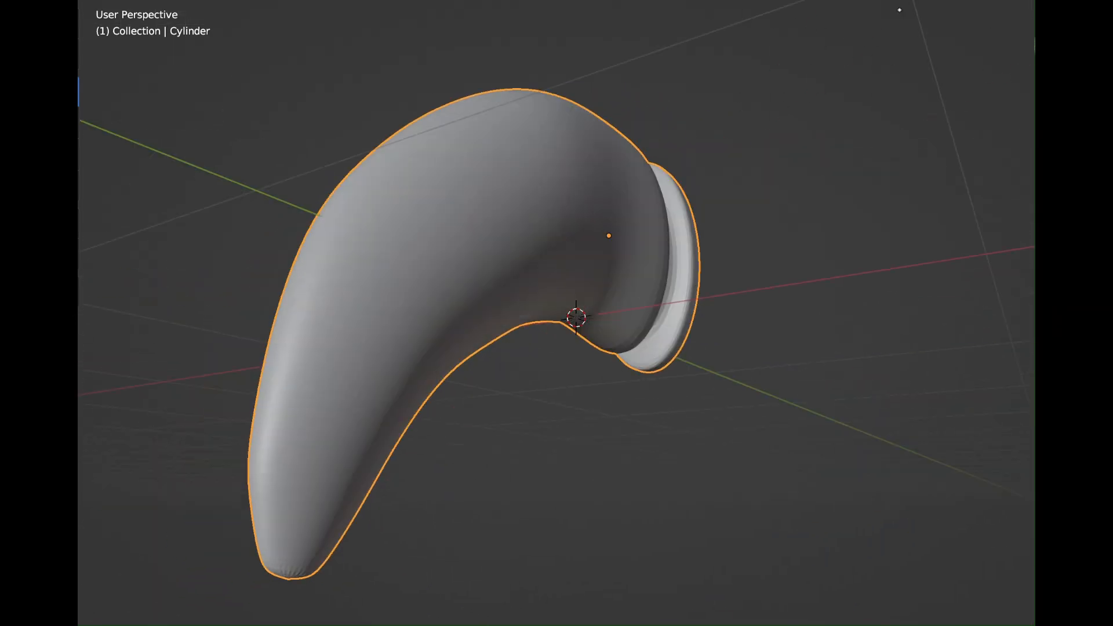
Add a new cylinder at the 3D cursor from the back view and rotate it 90°.
{"action": "left_click_drag", "start_coordinate": [899, 10], "coordinate": [1035, 46]}
{"action": "left_click", "coordinate": [1035, 52]}
{"action": "left_click", "coordinate": [1035, 52]}
{"action": "left_click", "coordinate": [313, 1]}
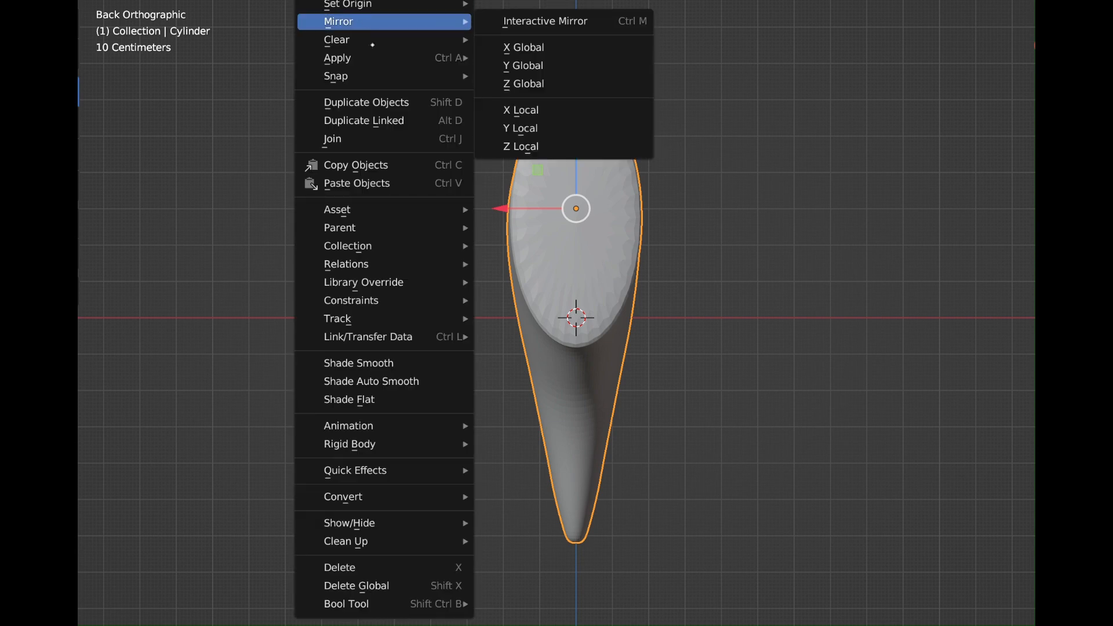
{"action": "left_click", "coordinate": [509, 75]}
{"action": "type", "text": "r90"}
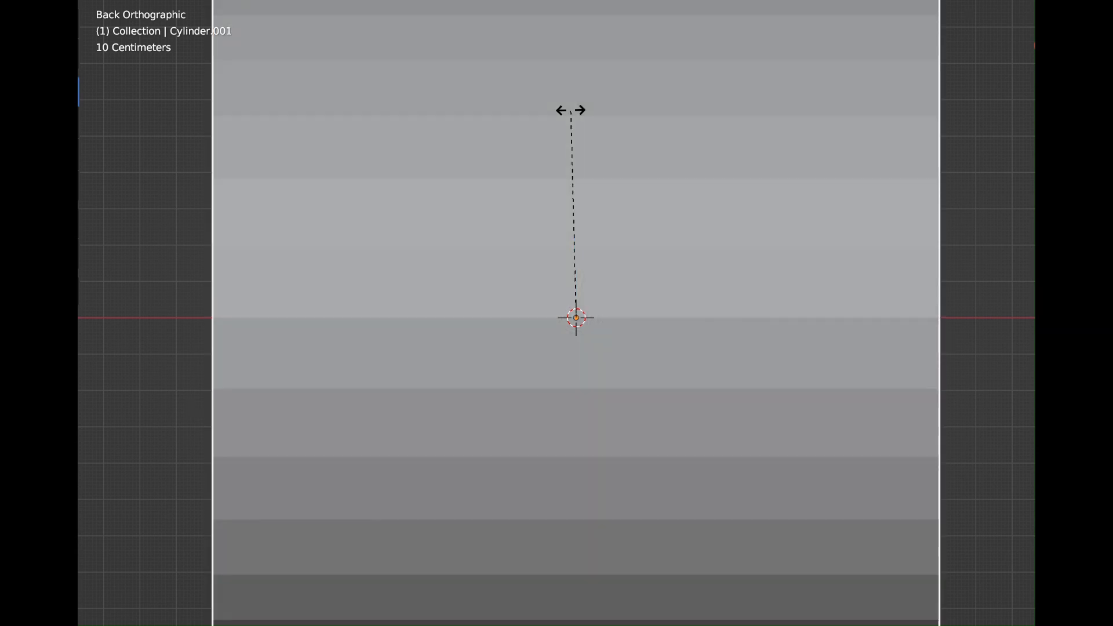
{"action": "key", "text": "Return"}
{"action": "type", "text": "r90"}
{"action": "key", "text": "Return"}
{"action": "key", "text": "ctrl+z"}
Rotate the new cylinder 90° about X and 90° about Z, and turn on X-ray.
{"action": "type", "text": "rx90"}
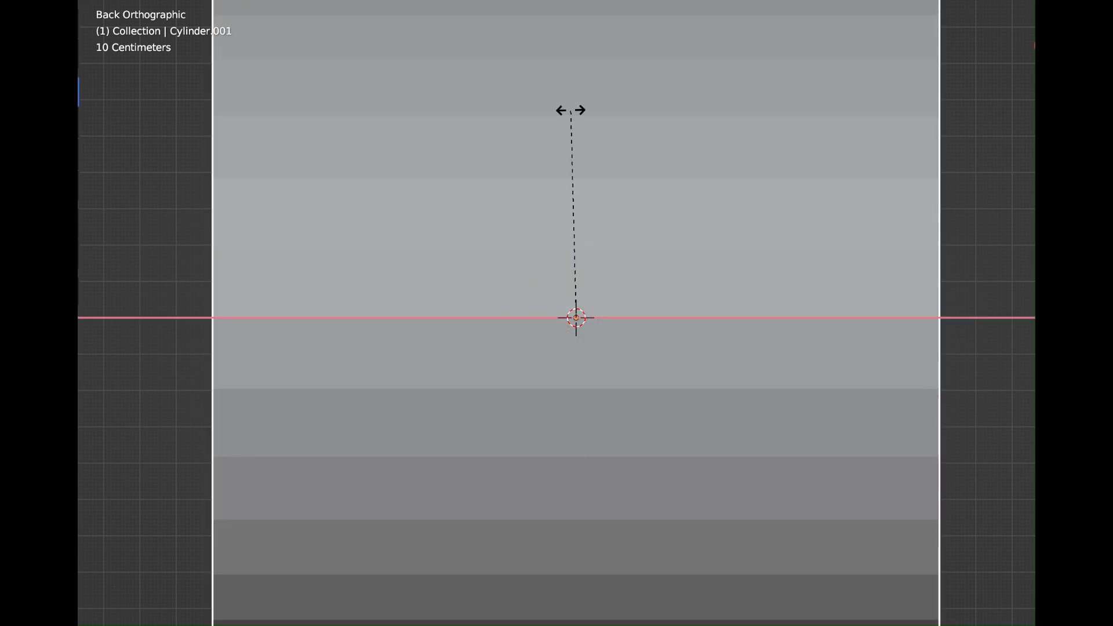
{"action": "key", "text": "Return"}
{"action": "type", "text": "rz90"}
{"action": "key", "text": "Return"}
{"action": "key", "text": "alt+z"}
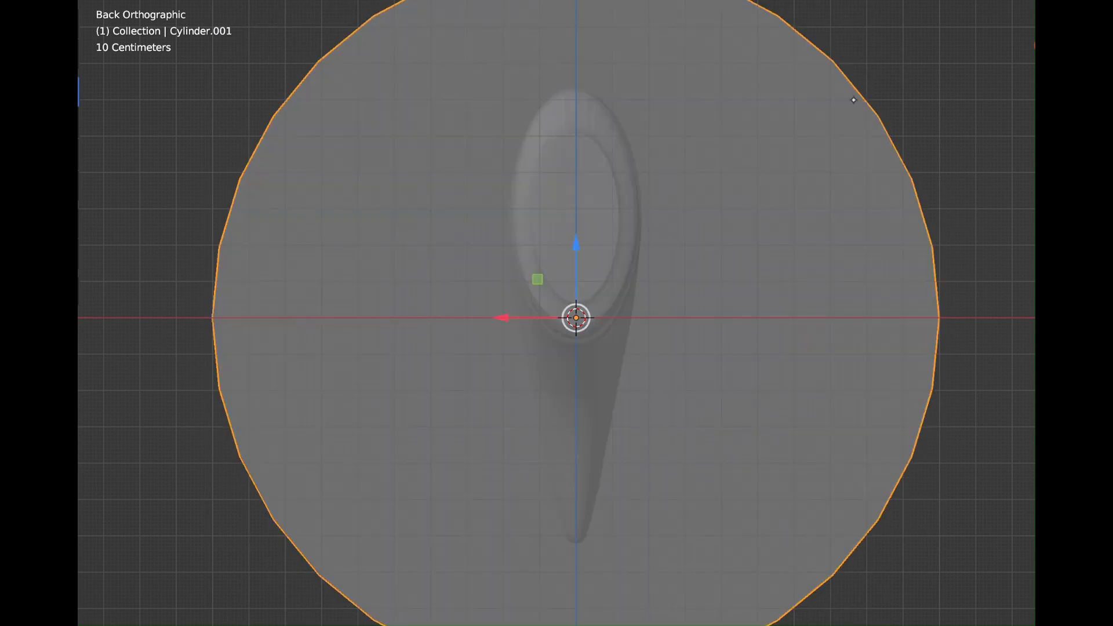
Scale the cylinder down to the size of a sewing hole and move it along Y into the base flange.
{"action": "key", "text": "s"}
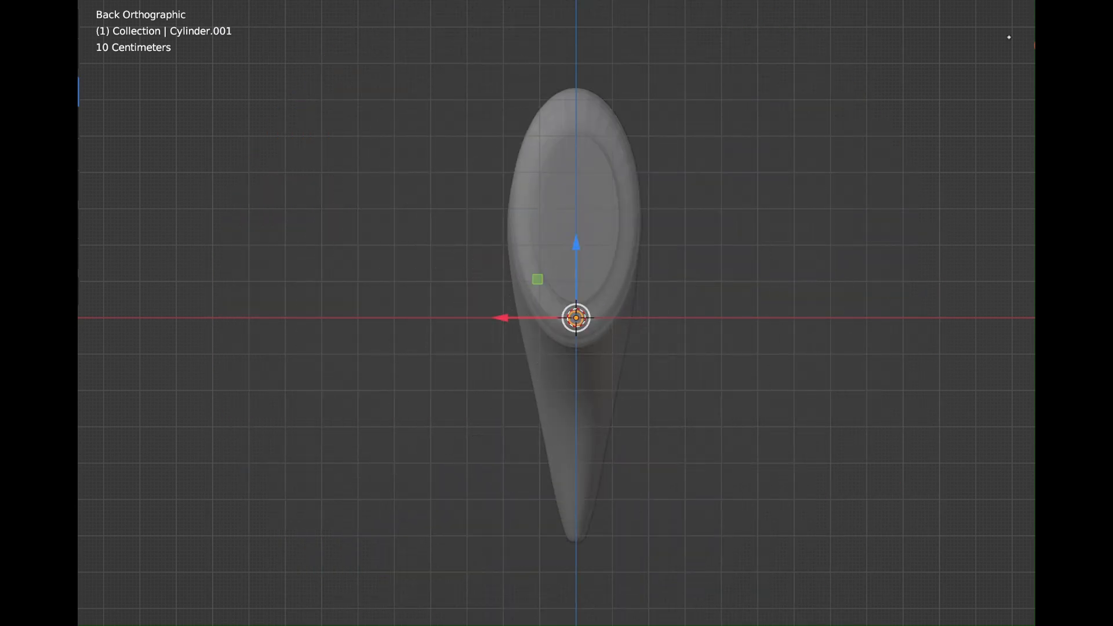
{"action": "scroll", "coordinate": [1009, 37], "scroll_direction": "up", "scroll_amount": 5}
{"action": "middle_click_drag", "start_coordinate": [521, 316], "coordinate": [684, 331]}
{"action": "key", "text": "ctrl+KP_1"}
{"action": "key", "text": "ctrl+KP_3"}
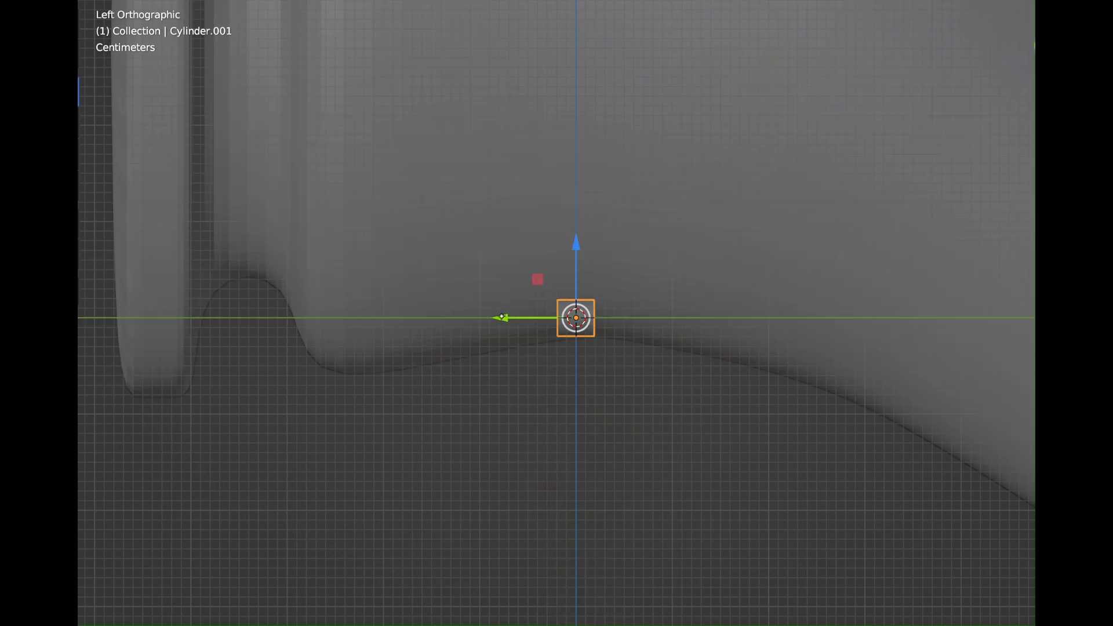
{"action": "left_click_drag", "start_coordinate": [502, 316], "coordinate": [58, 317]}
{"action": "left_click_drag", "start_coordinate": [132, 249], "coordinate": [132, 249]}
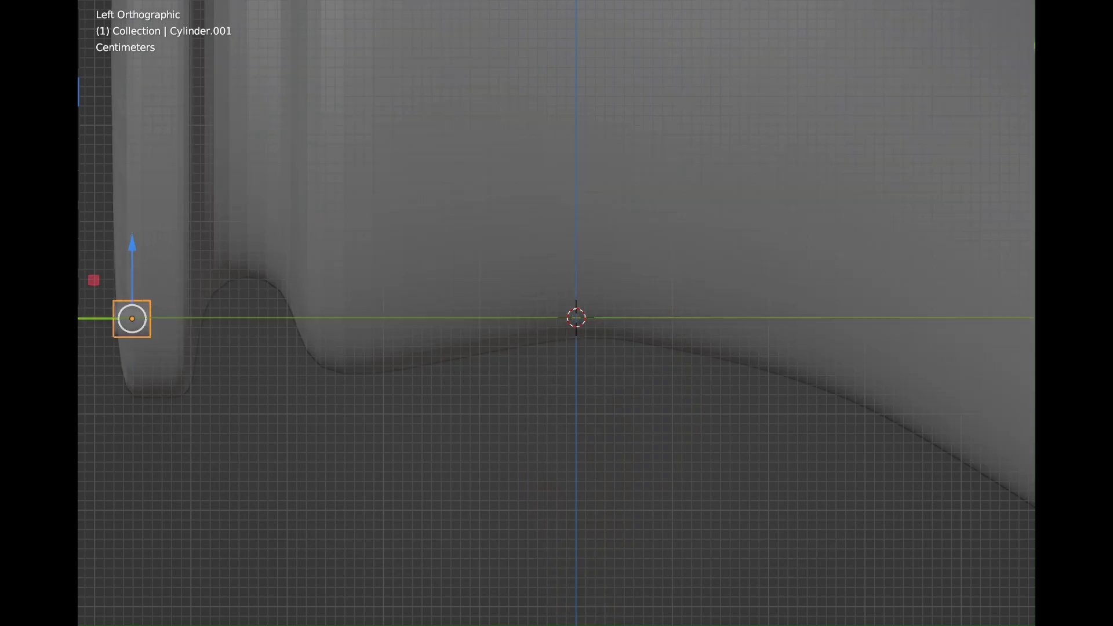
{"action": "left_click", "coordinate": [214, 312]}
{"action": "left_click", "coordinate": [130, 320]}
Lengthen the small cylinder along Y and reposition it so it passes fully through the flange's lower rim.
{"action": "key", "text": "s"}
{"action": "key", "text": "y"}
{"action": "left_click", "coordinate": [526, 394]}
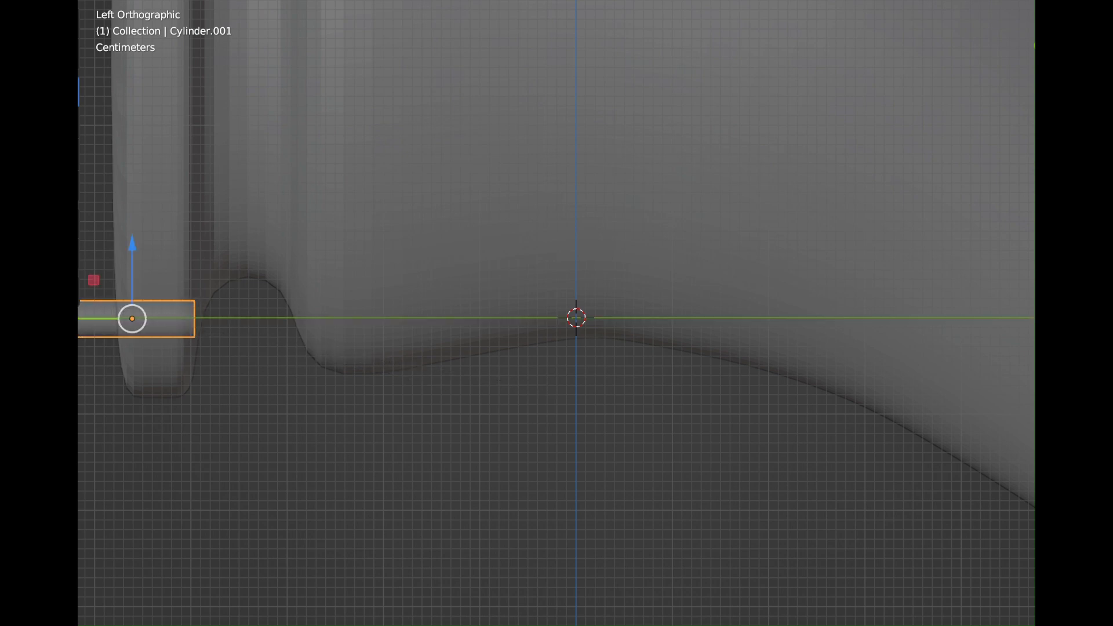
{"action": "left_click_drag", "start_coordinate": [82, 318], "coordinate": [112, 319]}
{"action": "mouse_move", "coordinate": [162, 256]}
{"action": "left_mouse_down"}
{"action": "mouse_move", "coordinate": [163, 273]}
{"action": "mouse_move", "coordinate": [163, 256]}
{"action": "left_mouse_up"}
{"action": "key", "text": "ctrl+KP_1"}
{"action": "key", "text": "ctrl+KP_3"}
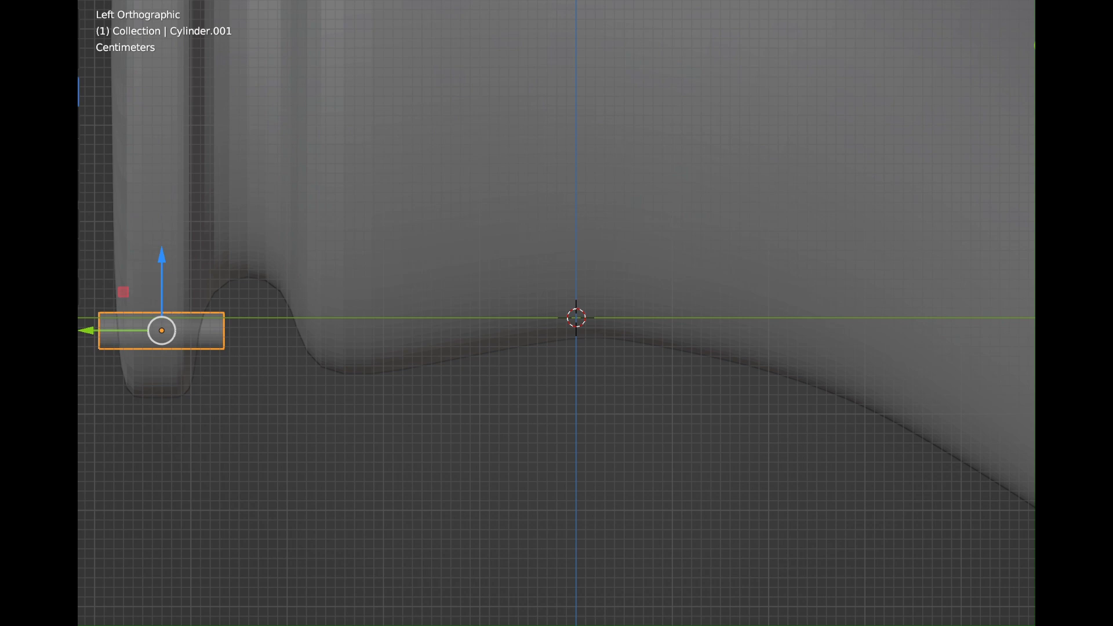
Duplicate the small cylinder twice in the back view, placing copies at mid-height and lower down the flange's right rim.
{"action": "key", "text": "ctrl+KP_1"}
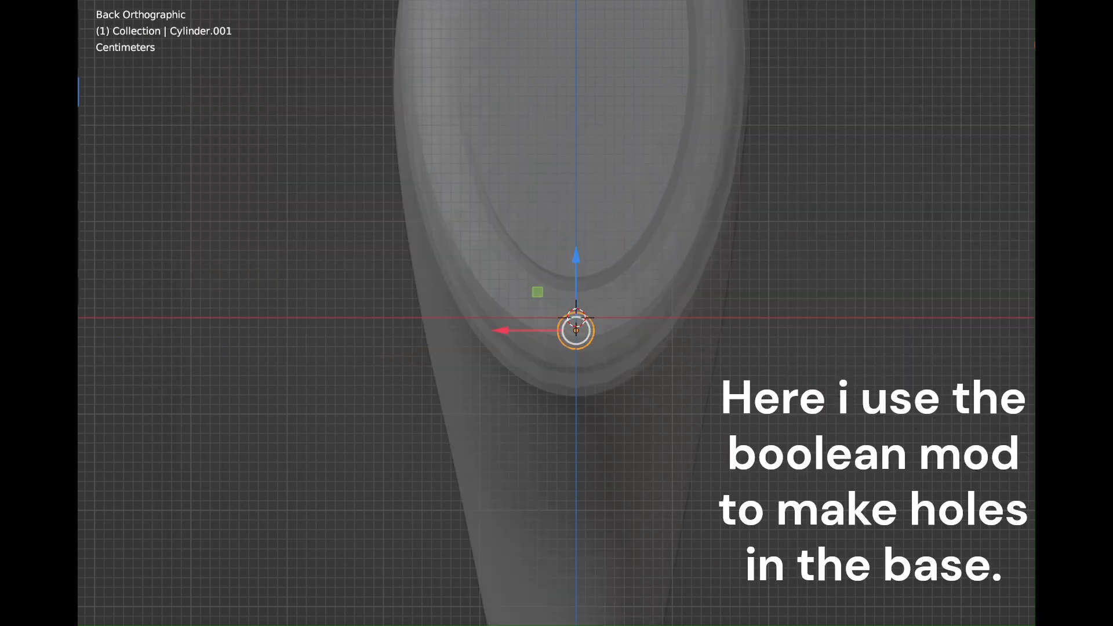
{"action": "middle_click_drag", "start_coordinate": [556, 244], "coordinate": [518, 531], "text": "shift"}
{"action": "middle_click_drag", "start_coordinate": [518, 531], "coordinate": [518, 573], "text": "ctrl"}
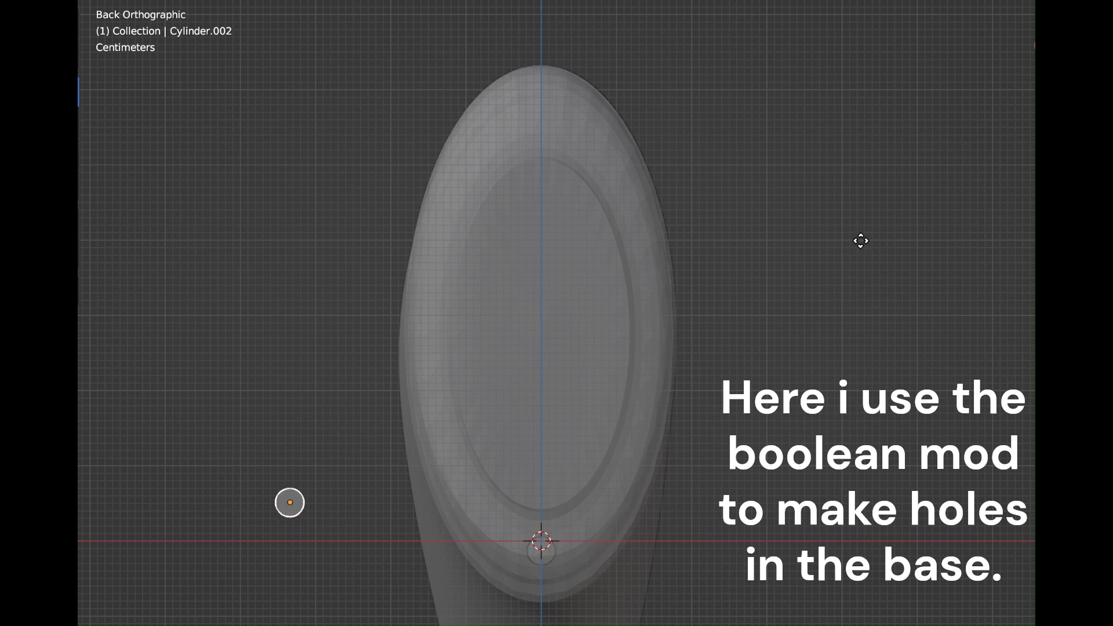
{"action": "left_click", "coordinate": [876, 289]}
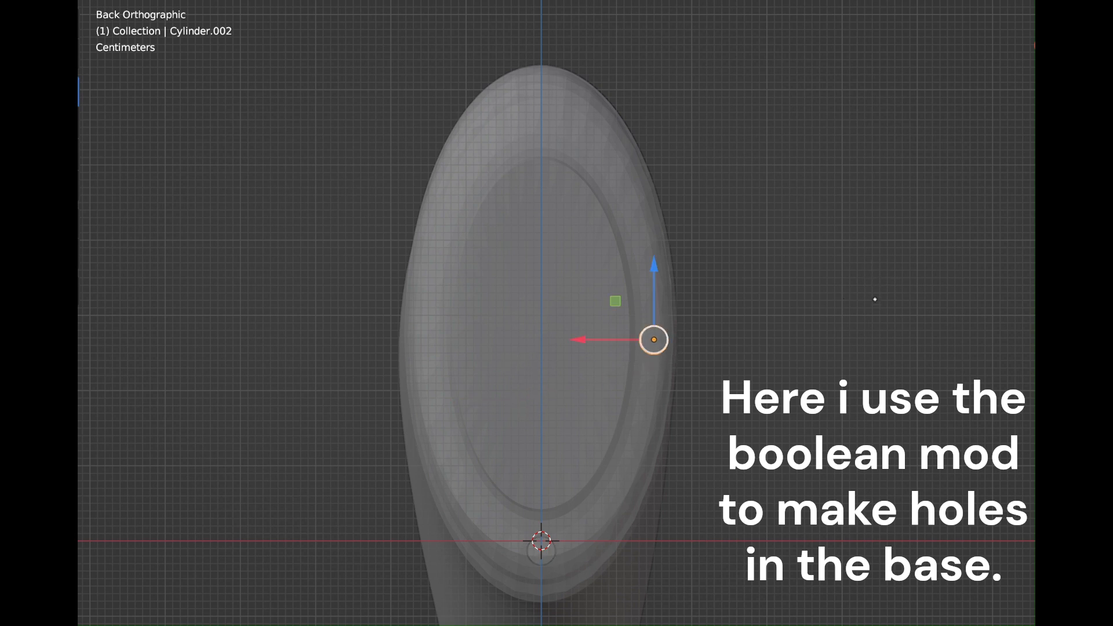
{"action": "key", "text": "shift+d"}
{"action": "left_click", "coordinate": [717, 494]}
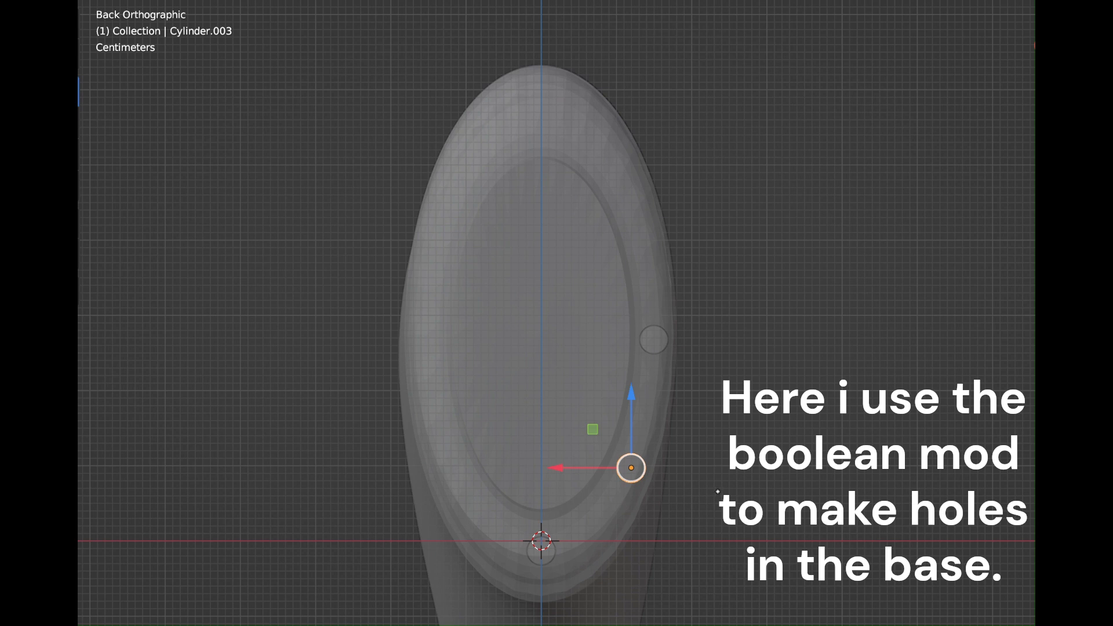
{"action": "key", "text": "ctrl+KP_3"}
{"action": "key", "text": "ctrl+KP_1"}
{"action": "key", "text": "shift+d"}
{"action": "left_click", "coordinate": [631, 468]}
{"action": "key", "text": "s"}
{"action": "key", "text": "x"}
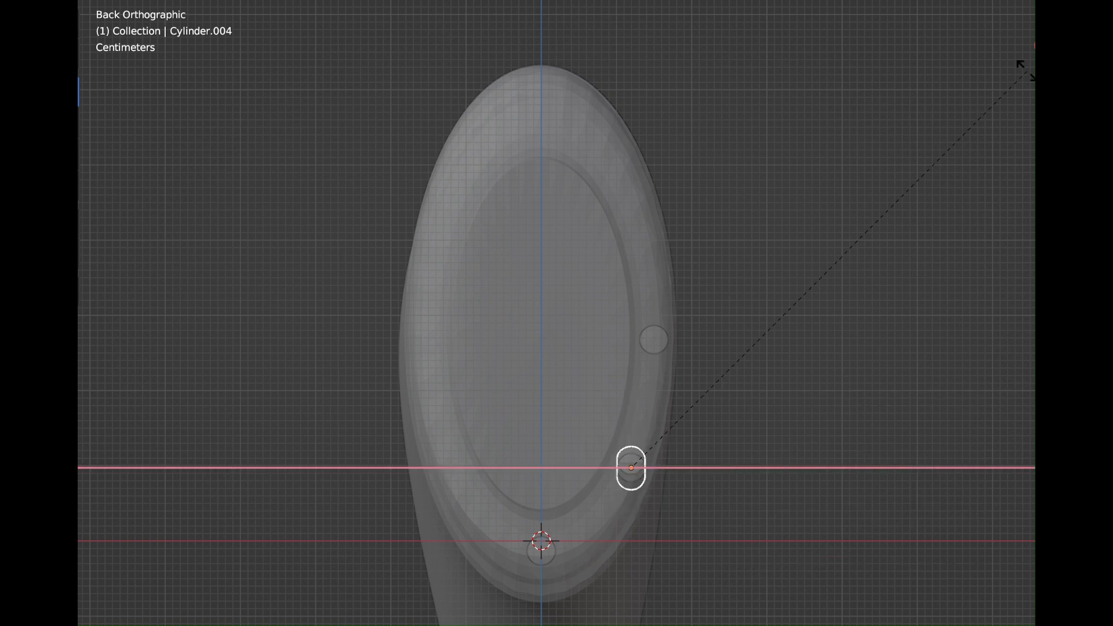
{"action": "key", "text": "Escape"}
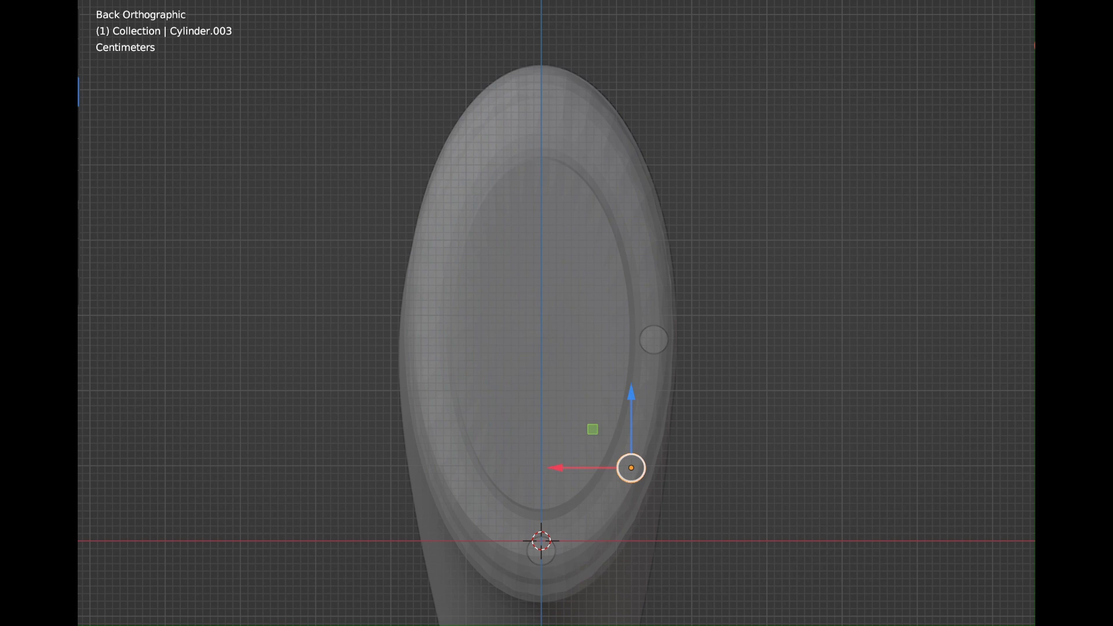
Select all three small cylinders on the flange and join them into one object.
{"action": "left_click", "coordinate": [541, 552], "text": "shift"}
{"action": "left_click", "coordinate": [654, 339], "text": "shift"}
{"action": "right_click", "coordinate": [654, 341]}
{"action": "right_click", "coordinate": [633, 82]}
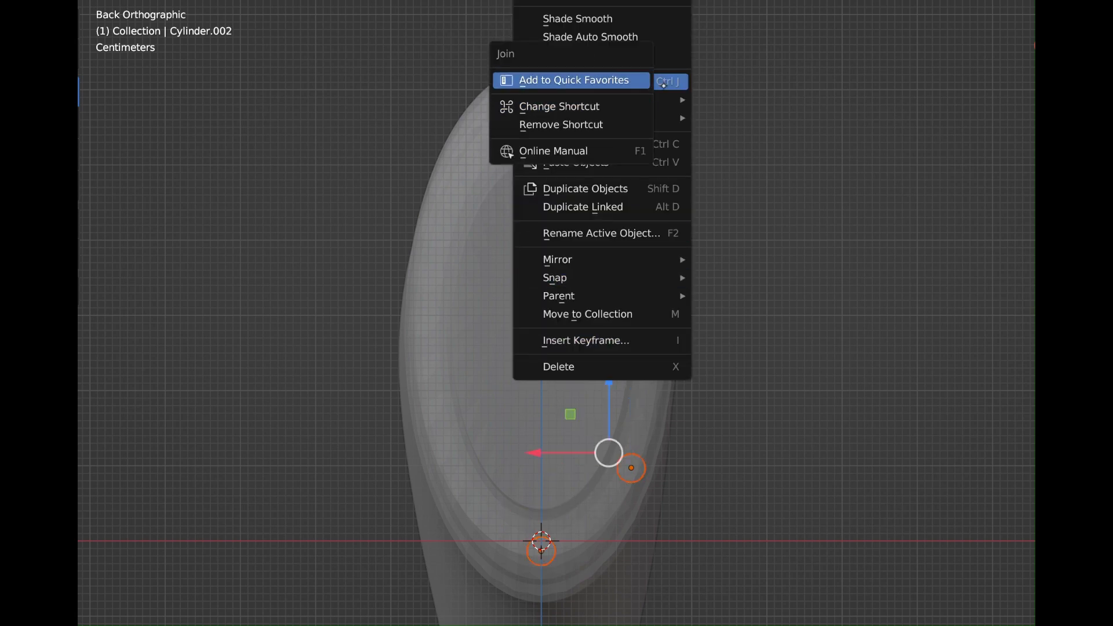
{"action": "left_click", "coordinate": [664, 85]}
{"action": "key", "text": "ctrl+z"}
{"action": "right_click", "coordinate": [667, 353]}
{"action": "left_click", "coordinate": [668, 349]}
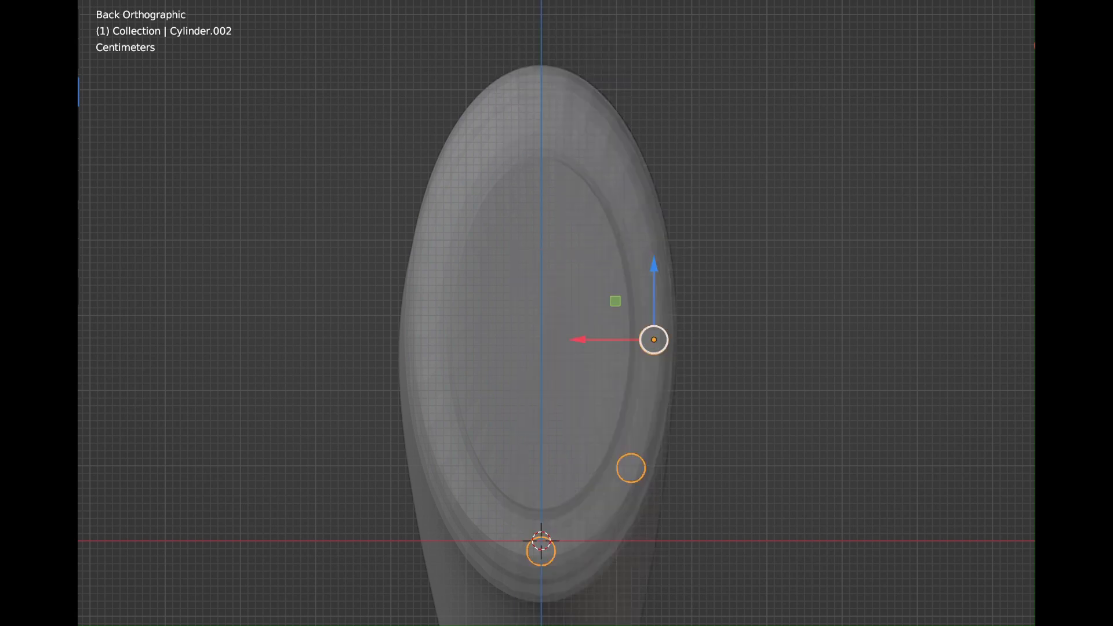
Duplicate the joined hole cylinders and rotate the copy about the mid-height cylinder.
{"action": "key", "text": "s"}
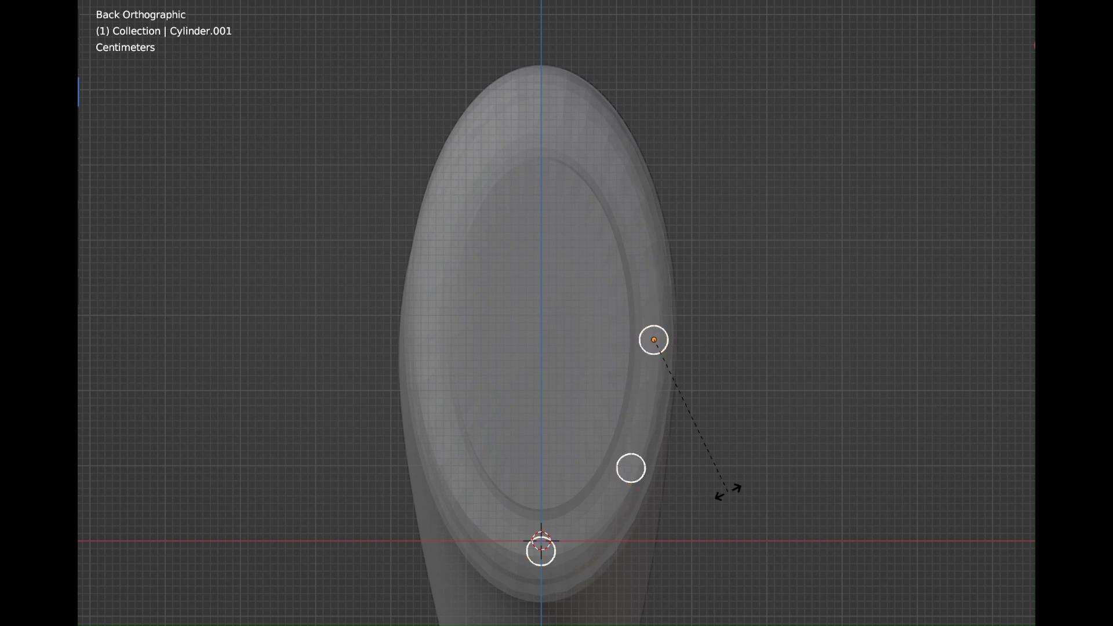
{"action": "key", "text": "x"}
{"action": "key", "text": "BackSpace"}
{"action": "key", "text": "BackSpace"}
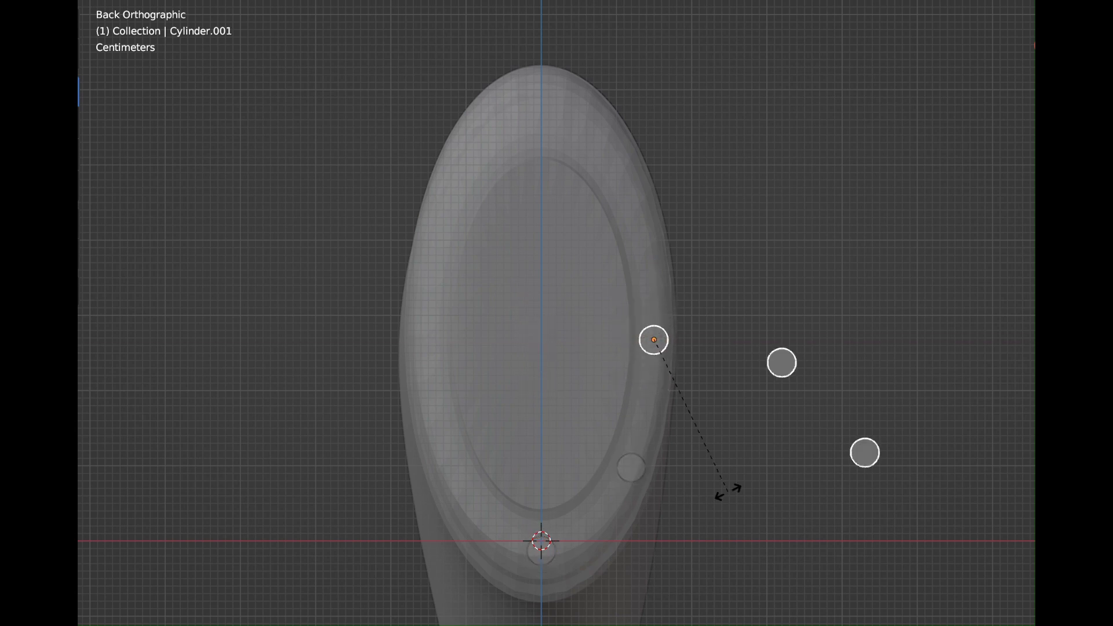
{"action": "type", "text": "180"}
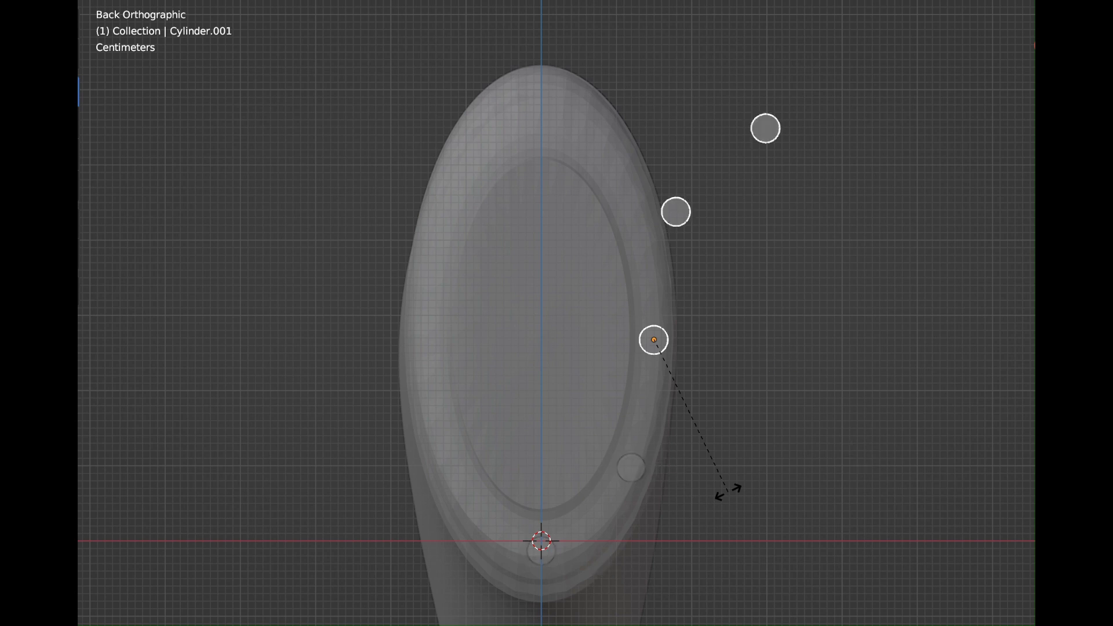
{"action": "key", "text": "BackSpace"}
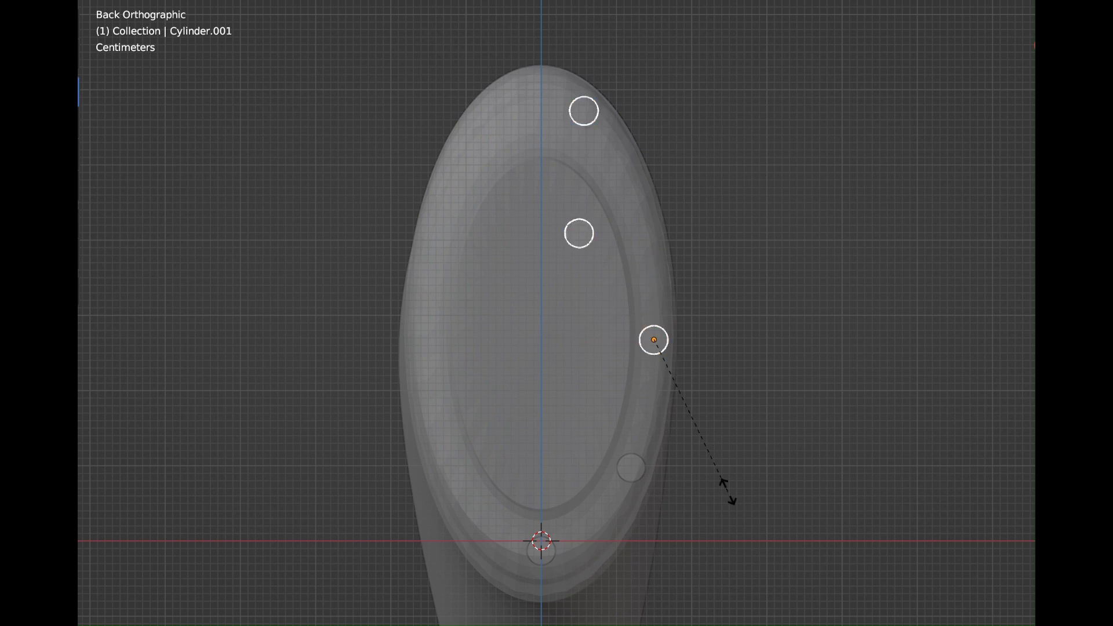
Flip the duplicated cylinders and move them onto the upper part of the same side of the flange rim.
{"action": "left_click_drag", "start_coordinate": [648, 264], "coordinate": [629, 17]}
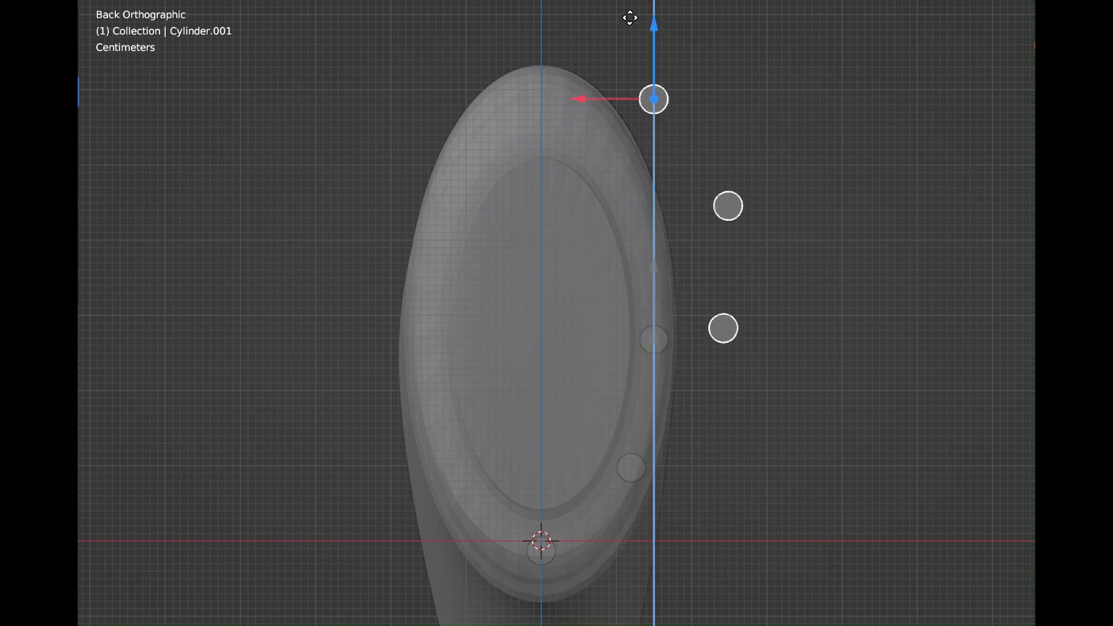
{"action": "left_click_drag", "start_coordinate": [574, 92], "coordinate": [499, 91]}
{"action": "left_click_drag", "start_coordinate": [582, 35], "coordinate": [584, 46]}
{"action": "left_click_drag", "start_coordinate": [517, 108], "coordinate": [481, 110]}
{"action": "left_click_drag", "start_coordinate": [556, 35], "coordinate": [556, 46]}
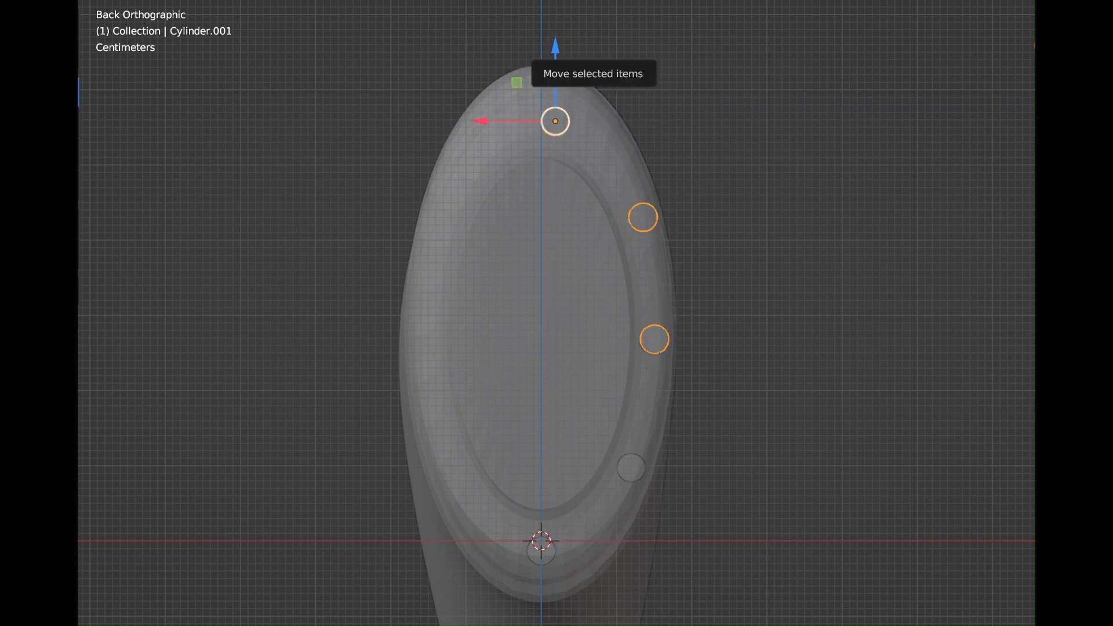
Join the original and duplicated cylinder sets into one object and flip it along Z.
{"action": "left_click", "coordinate": [628, 467], "text": "shift"}
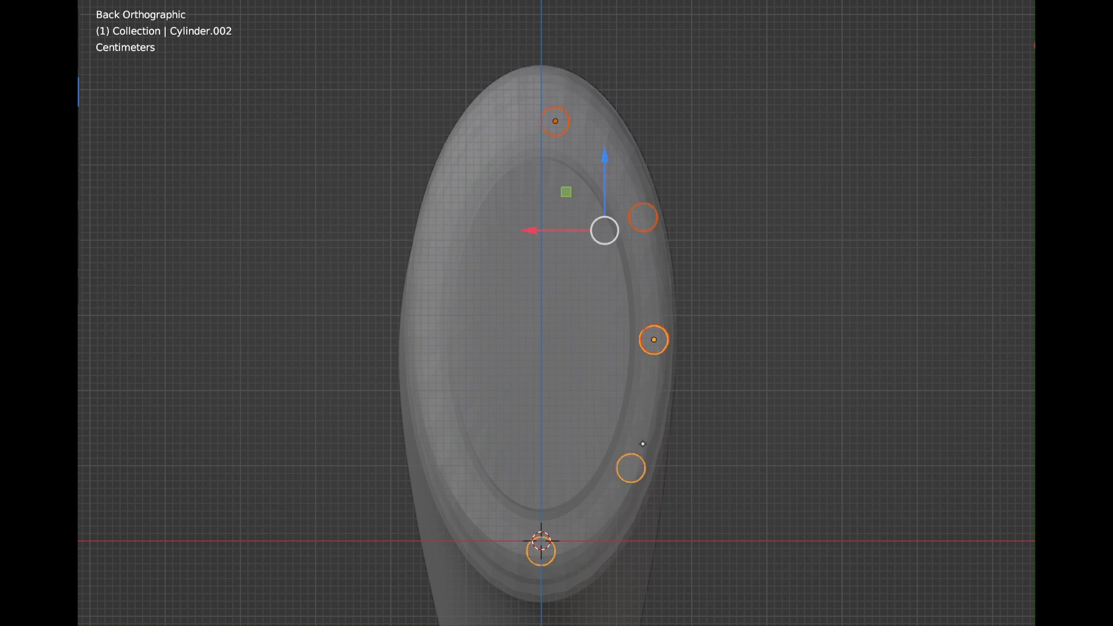
{"action": "right_click", "coordinate": [642, 444]}
{"action": "left_click", "coordinate": [602, 435]}
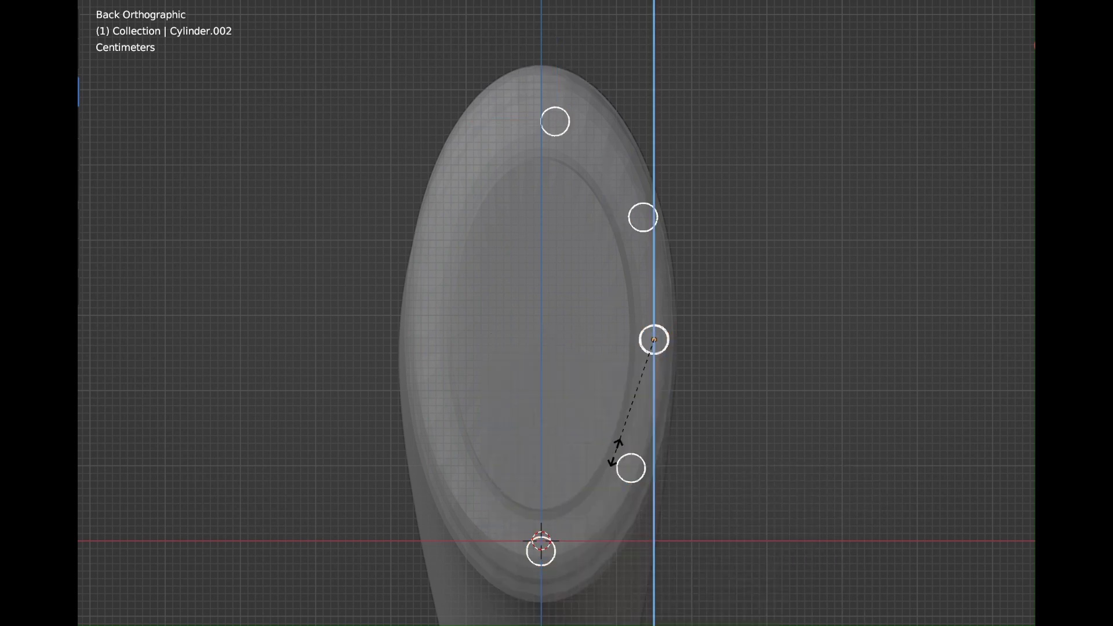
{"action": "left_click", "coordinate": [765, 291]}
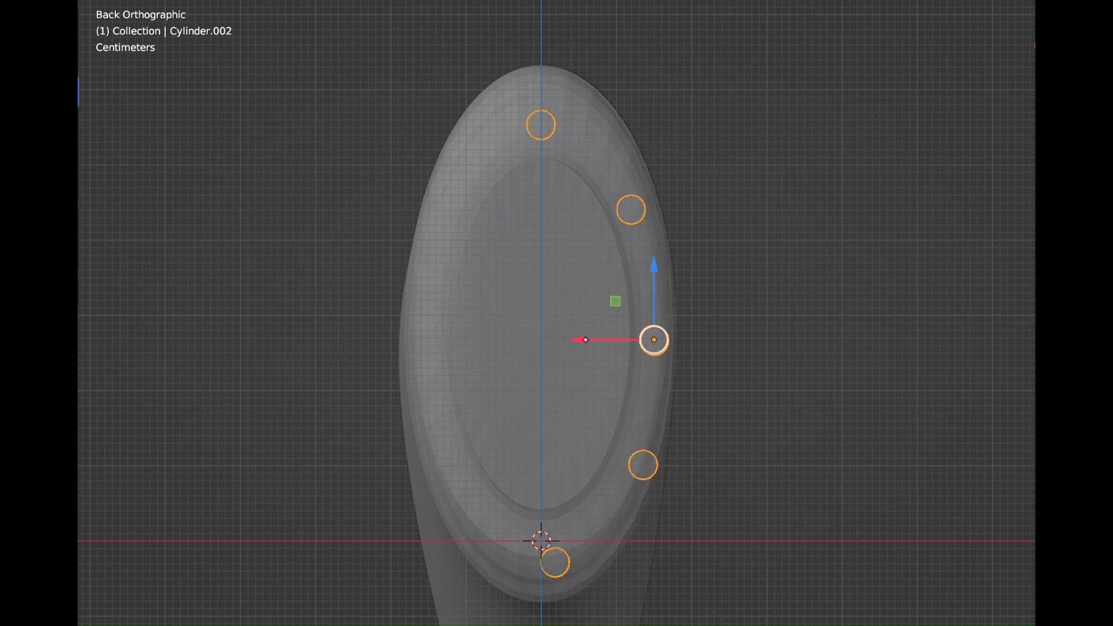
Rotate the joined cylinders slightly and nudge them so they follow the curve of the flange rim.
{"action": "left_click_drag", "start_coordinate": [584, 340], "coordinate": [579, 340]}
{"action": "key", "text": "r"}
{"action": "left_click_drag", "start_coordinate": [647, 258], "coordinate": [644, 252]}
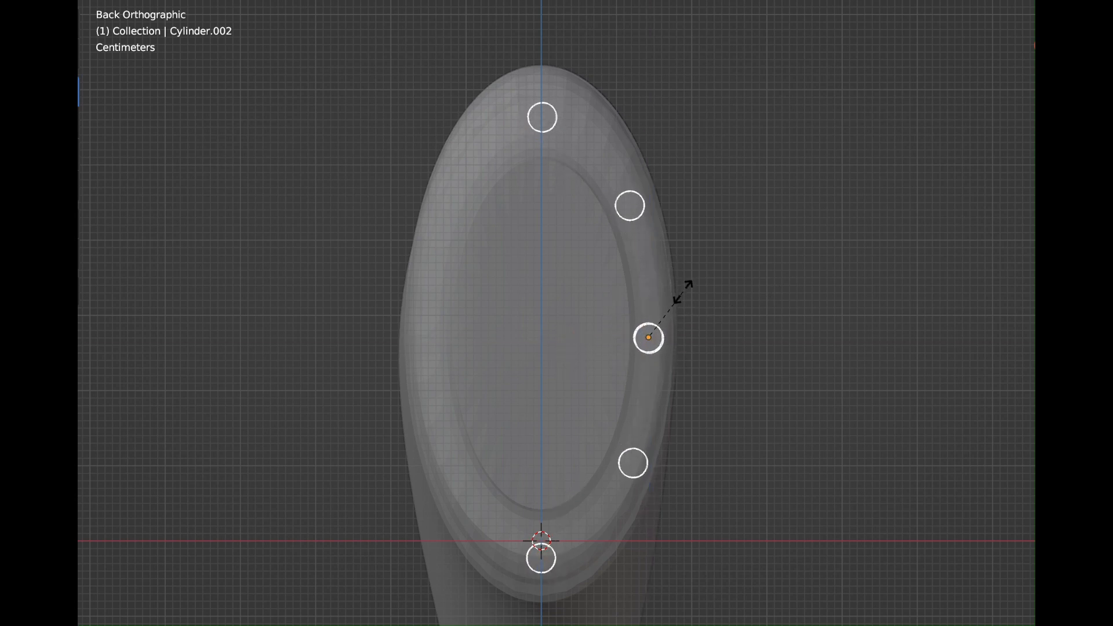
{"action": "left_click_drag", "start_coordinate": [649, 338], "coordinate": [647, 335]}
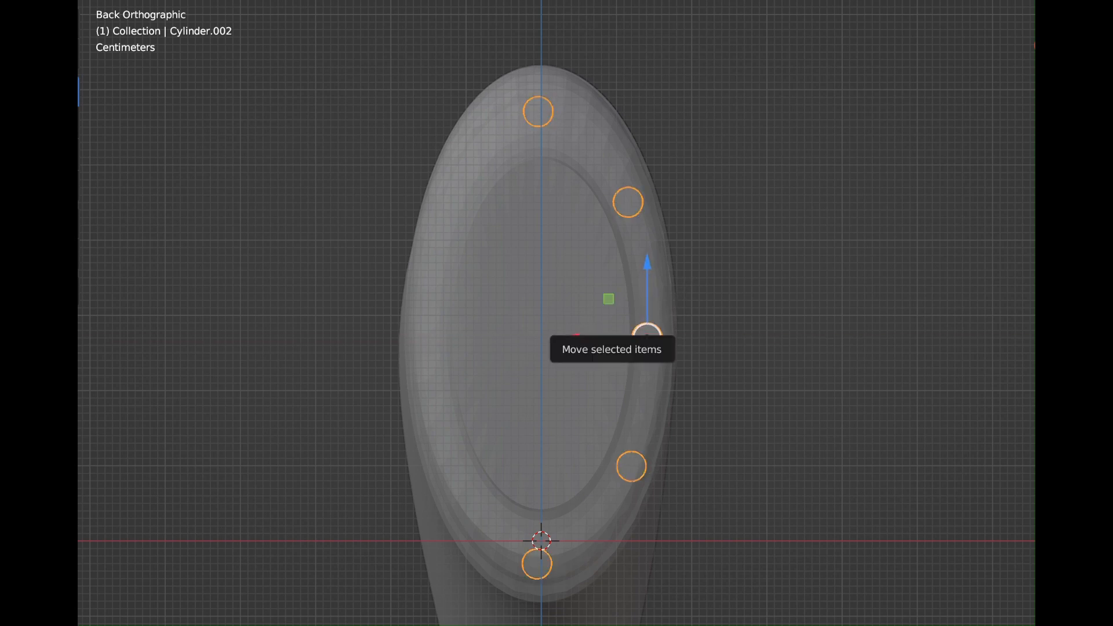
Scale the joined cylinders along X and shift them sideways until the uppermost and lowermost ones sit on the flange's centre line.
{"action": "key", "text": "s"}
{"action": "key", "text": "x"}
{"action": "left_click", "coordinate": [581, 305]}
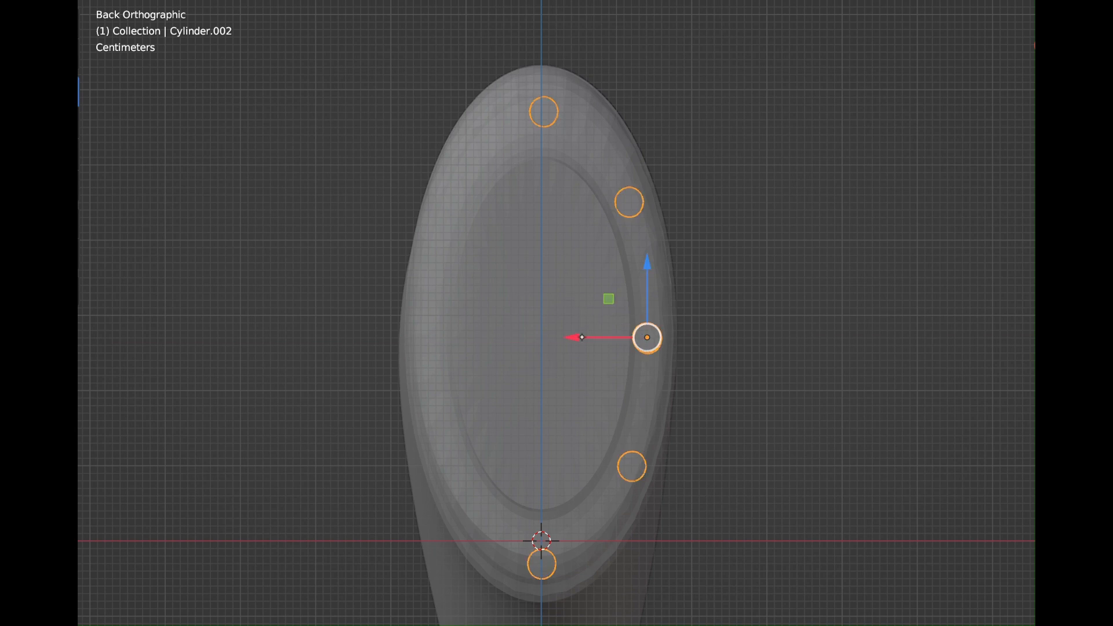
{"action": "left_click_drag", "start_coordinate": [582, 337], "coordinate": [586, 338]}
{"action": "key", "text": "s"}
{"action": "key", "text": "x"}
{"action": "left_click", "coordinate": [585, 344]}
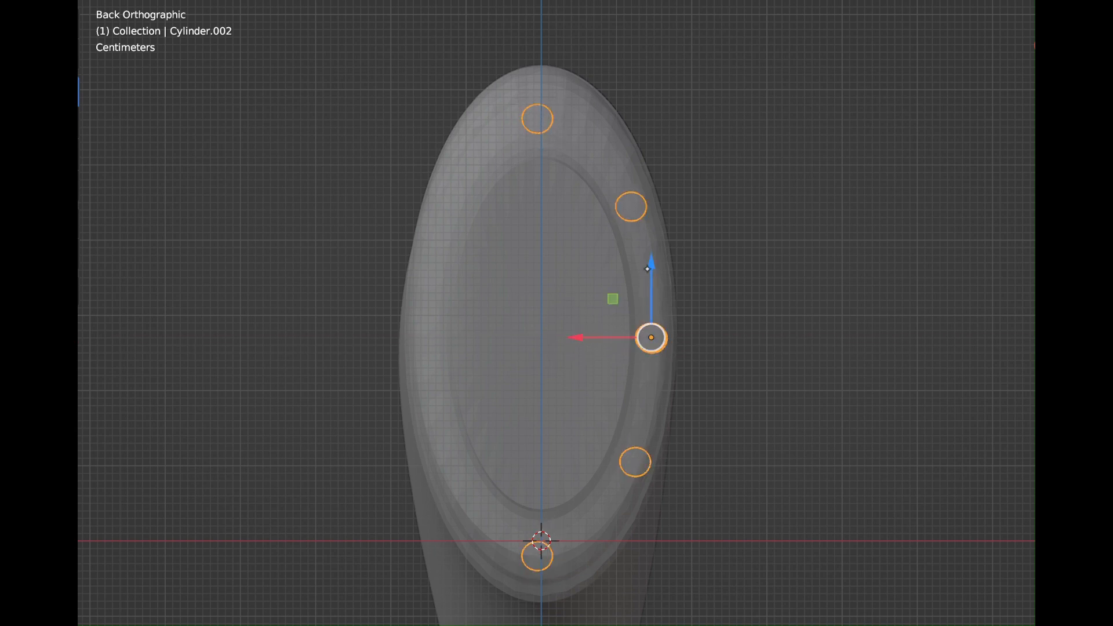
{"action": "left_click_drag", "start_coordinate": [590, 337], "coordinate": [595, 337]}
In Edit Mode, move the two intermediate cylinders inward so they sit centred on the flange rim.
{"action": "left_click", "coordinate": [120, 1]}
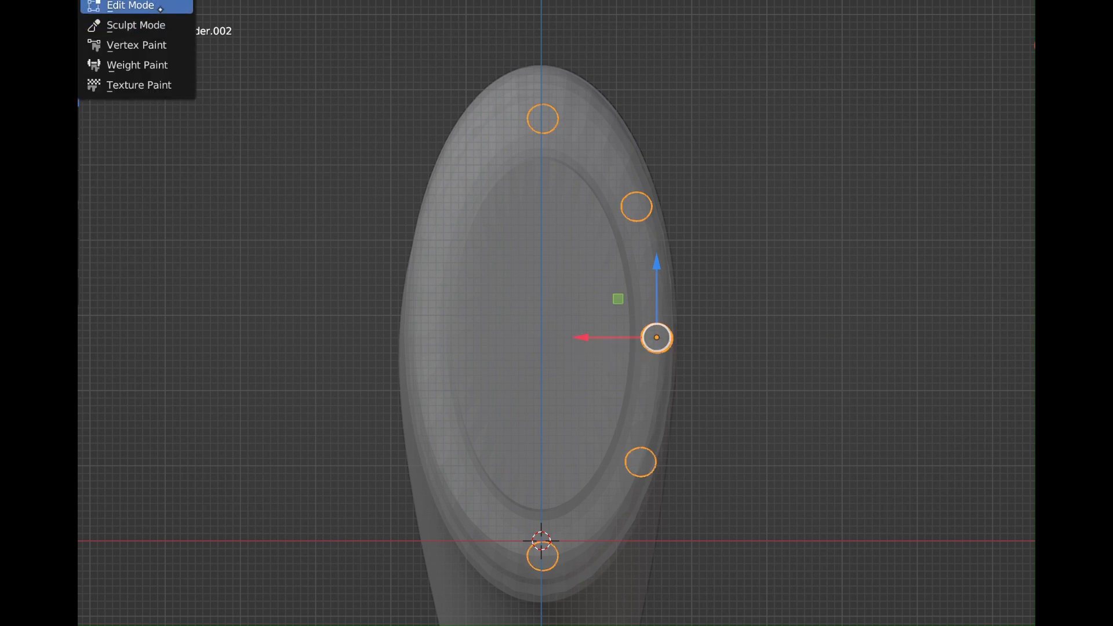
{"action": "left_click", "coordinate": [119, 5]}
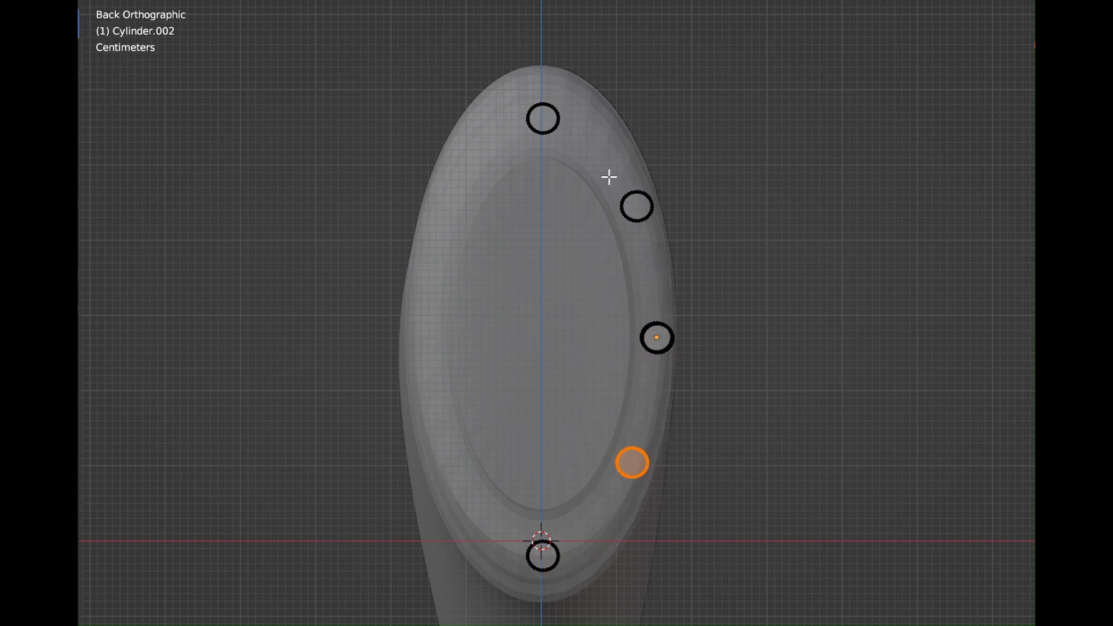
{"action": "left_click_drag", "start_coordinate": [481, 54], "coordinate": [673, 167]}
{"action": "key", "text": "Tab"}
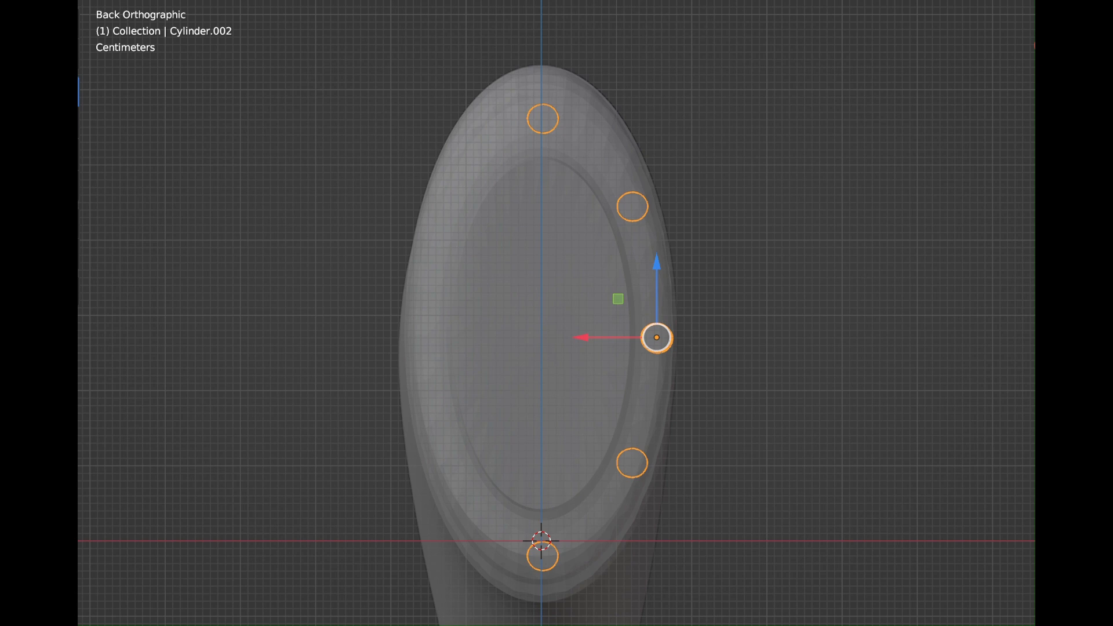
Duplicate the row of cylinders, flip the copy with a scale of -1, and move it onto the opposite side of the rim.
{"action": "left_click", "coordinate": [192, 0]}
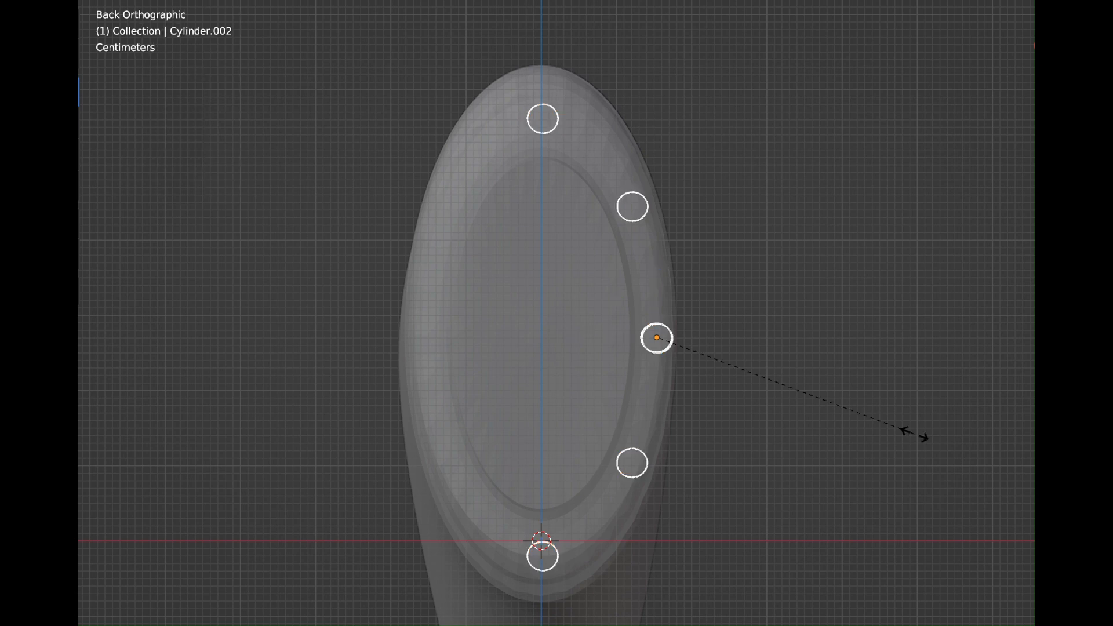
{"action": "type", "text": "180"}
{"action": "key", "text": "Escape"}
{"action": "type", "text": "-1"}
{"action": "key", "text": "Return"}
{"action": "left_click_drag", "start_coordinate": [577, 338], "coordinate": [344, 445]}
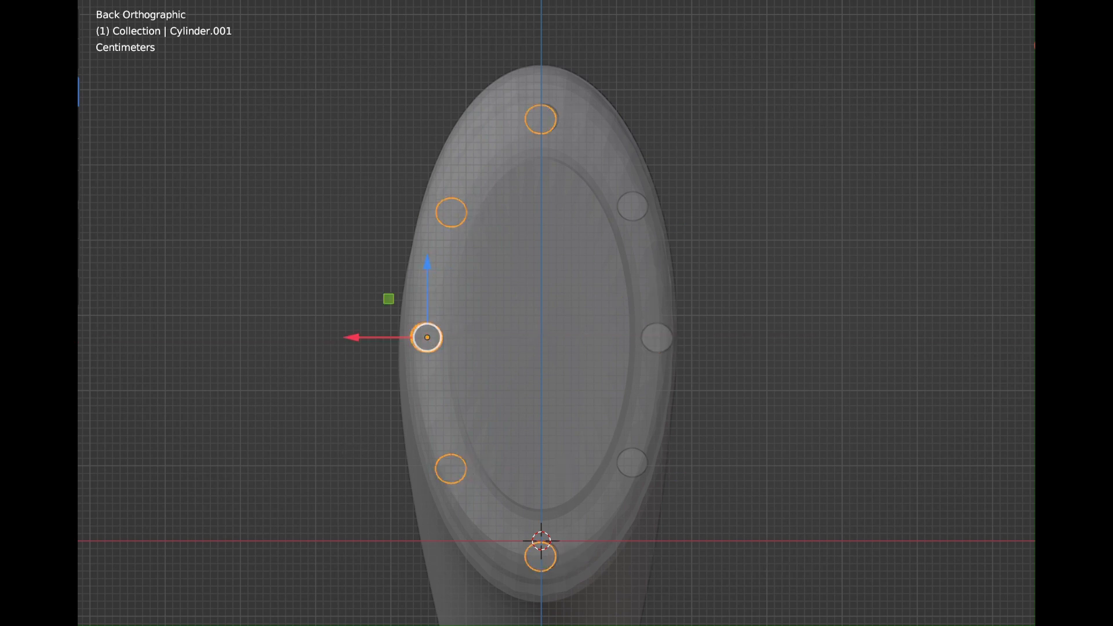
{"action": "left_click_drag", "start_coordinate": [360, 338], "coordinate": [354, 337]}
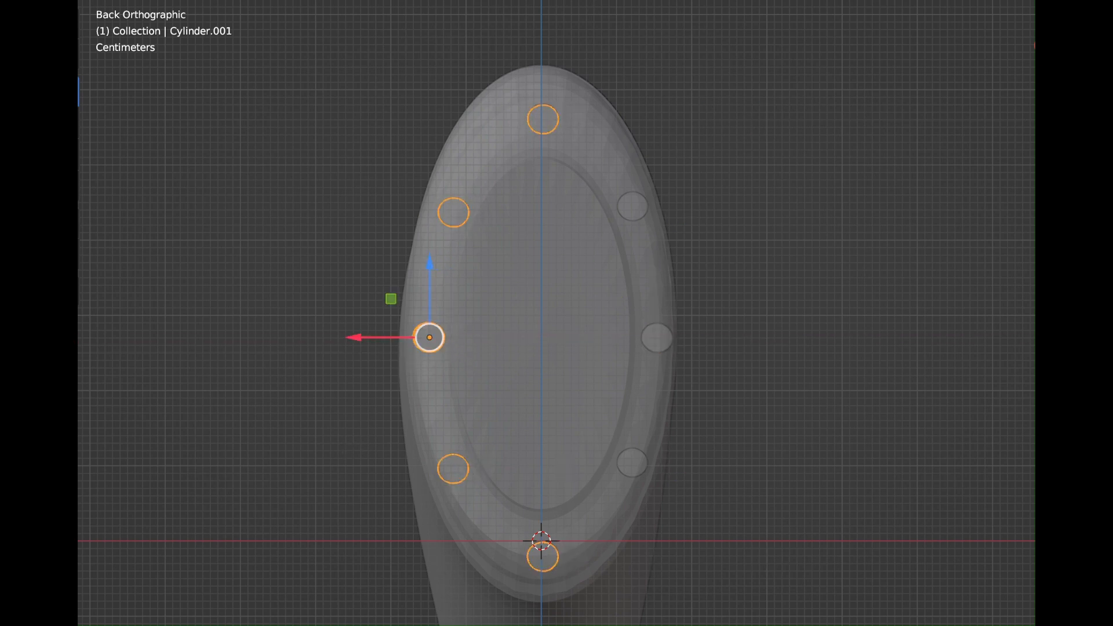
Join the cylinder sets on both sides of the rim into one object.
{"action": "left_click", "coordinate": [634, 464]}
{"action": "left_click", "coordinate": [451, 469], "text": "shift"}
{"action": "right_click", "coordinate": [637, 464]}
{"action": "left_click", "coordinate": [637, 464]}
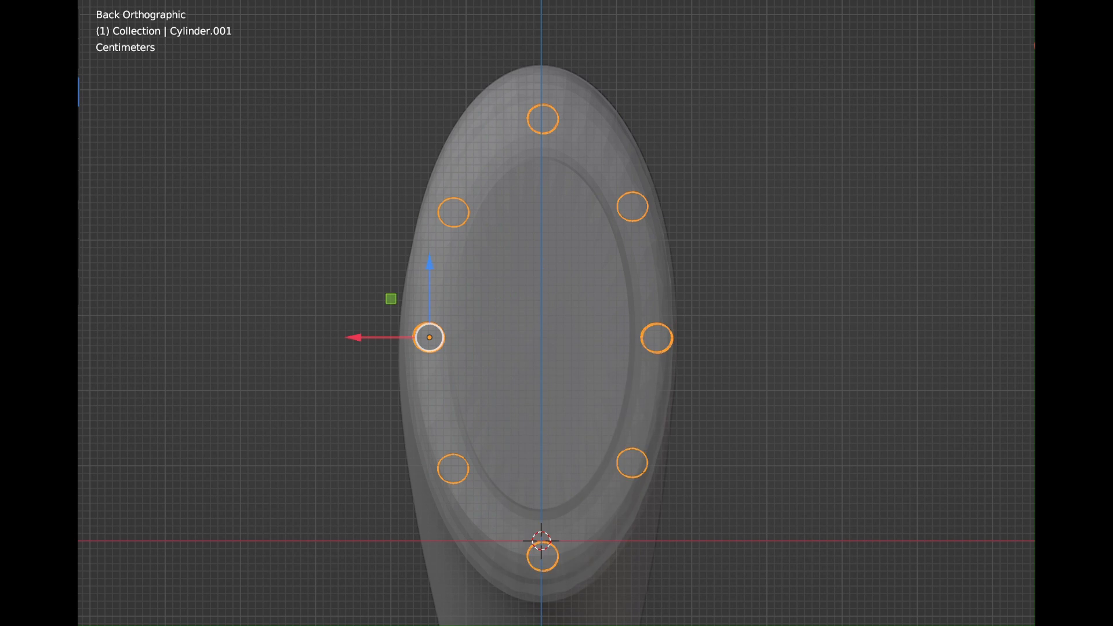
{"action": "key", "text": "KP_3"}
{"action": "key", "text": "ctrl+KP_1"}
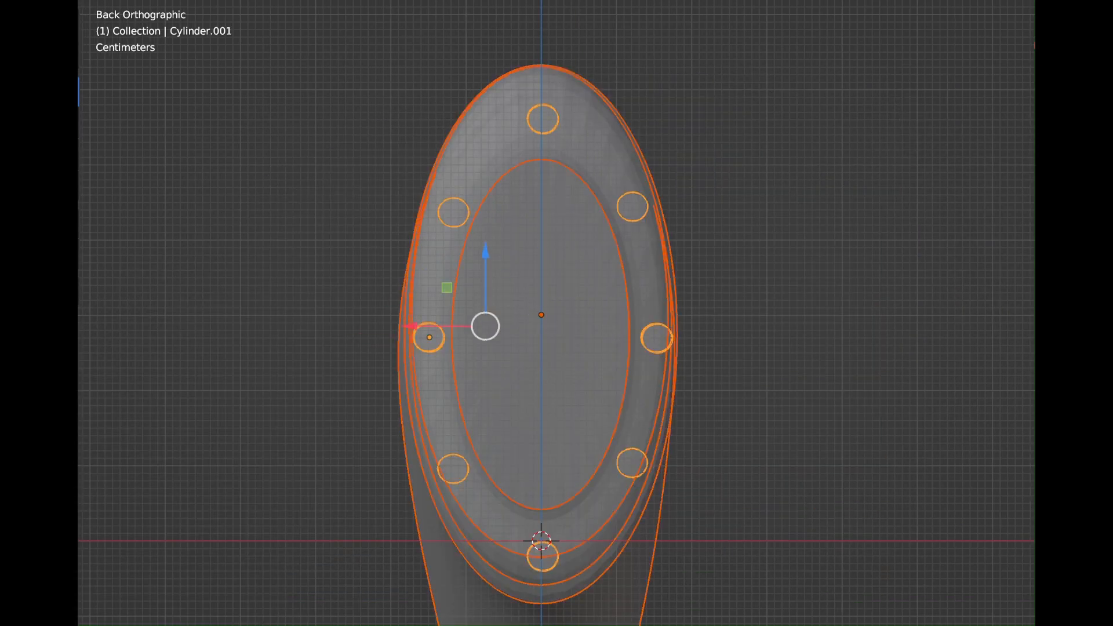
Try Bool Tool's Auto Boolean operations on the claw and the joined cylinders, undoing each attempt.
{"action": "key", "text": "n"}
{"action": "left_click", "coordinate": [1009, 71]}
{"action": "key", "text": "ctrl+z"}
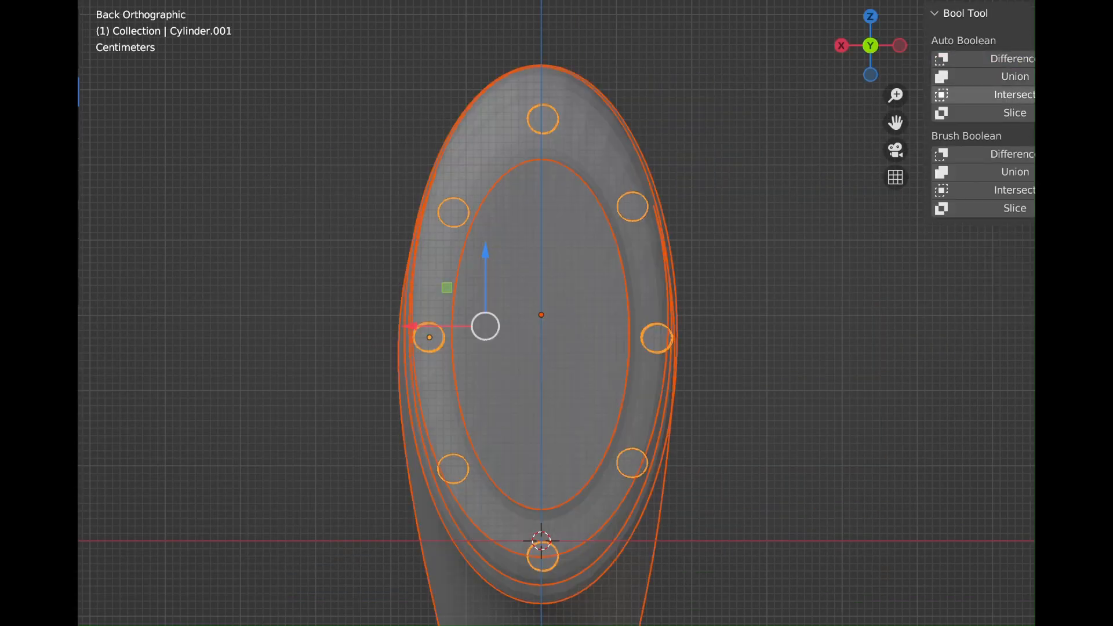
{"action": "left_click", "coordinate": [625, 176]}
{"action": "left_click", "coordinate": [641, 207]}
{"action": "left_click", "coordinate": [624, 176], "text": "shift"}
{"action": "left_click", "coordinate": [1015, 59]}
{"action": "key", "text": "ctrl+z"}
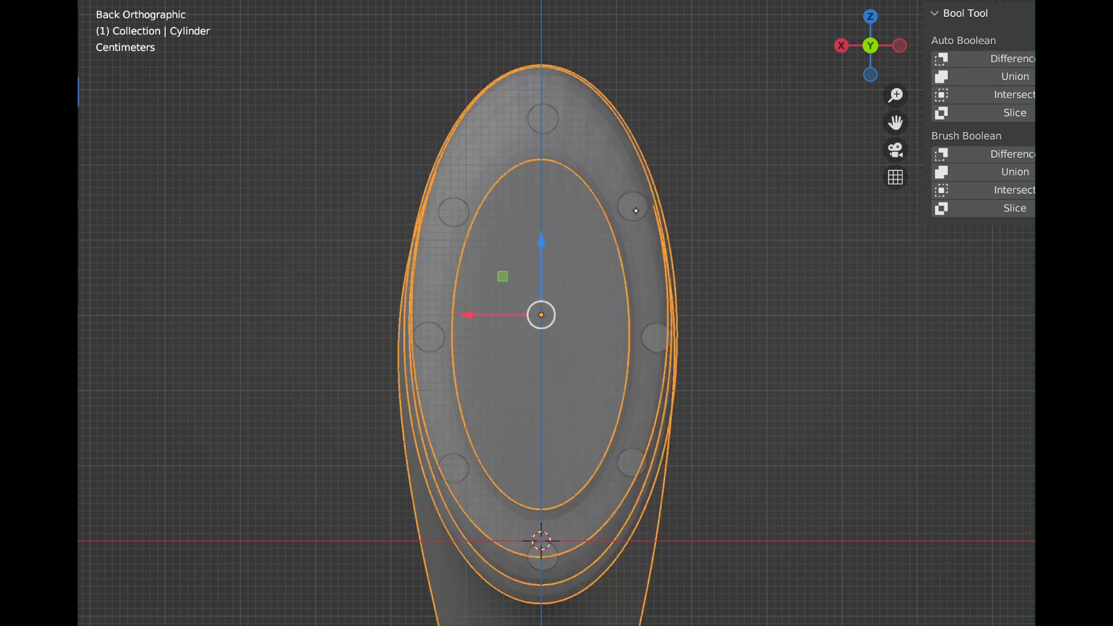
Try Auto Difference and Brush Difference with the joined cylinders added to the claw selection, undoing both.
{"action": "left_click", "coordinate": [636, 211], "text": "shift"}
{"action": "left_click", "coordinate": [1012, 60]}
{"action": "key", "text": "ctrl+z"}
{"action": "left_click", "coordinate": [1011, 154]}
{"action": "key", "text": "ctrl+z"}
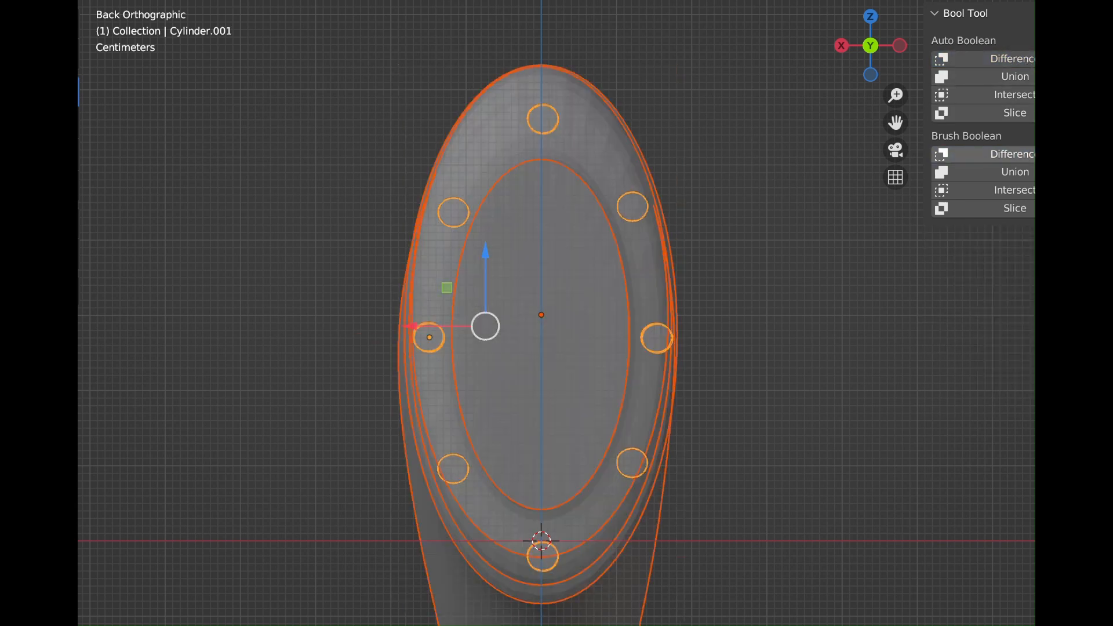
Reselect the claw and try Auto Difference, then Brush Difference with the cylinders as active object, and undo the cut.
{"action": "left_click", "coordinate": [566, 384]}
{"action": "left_click", "coordinate": [1012, 60]}
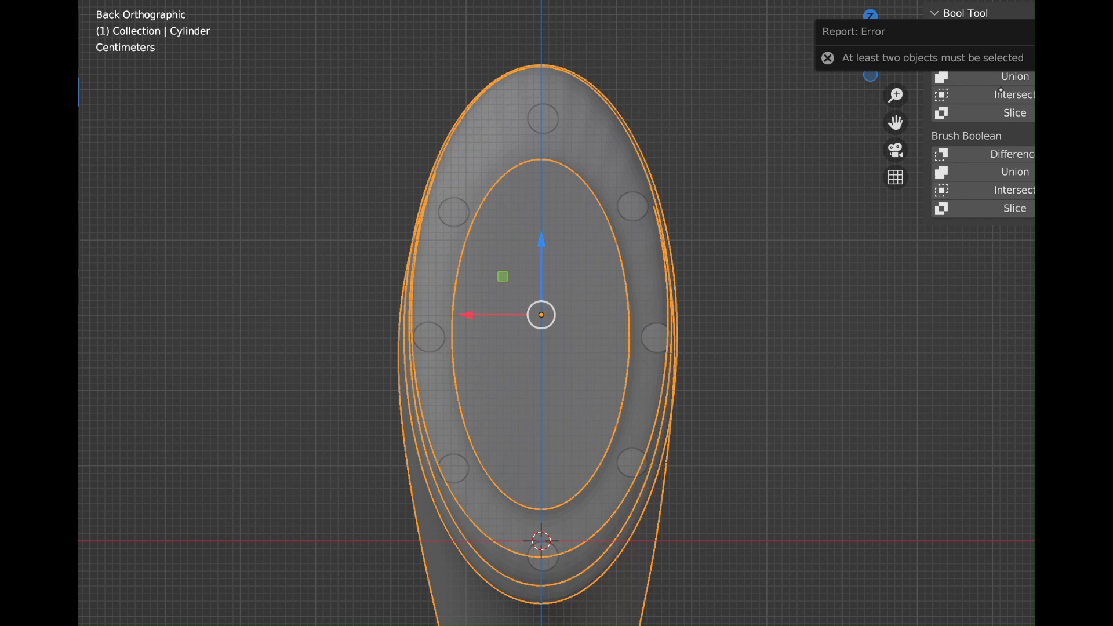
{"action": "left_click", "coordinate": [636, 209], "text": "shift"}
{"action": "key", "text": "ctrl+z"}
{"action": "left_click", "coordinate": [1016, 156]}
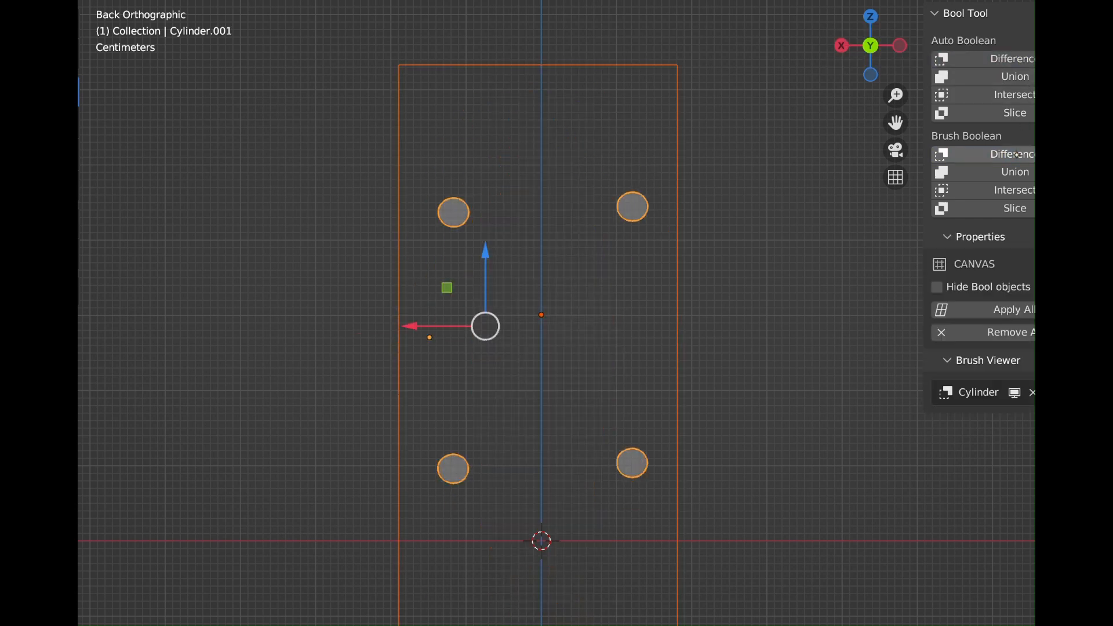
{"action": "key", "text": "ctrl+z"}
Try an Auto Intersect with the claw as the active object and undo it.
{"action": "left_click", "coordinate": [597, 232], "text": "shift"}
{"action": "left_click", "coordinate": [1012, 94]}
{"action": "key", "text": "ctrl+z"}
Select only the claw in the right orthographic view.
{"action": "left_click", "coordinate": [841, 45]}
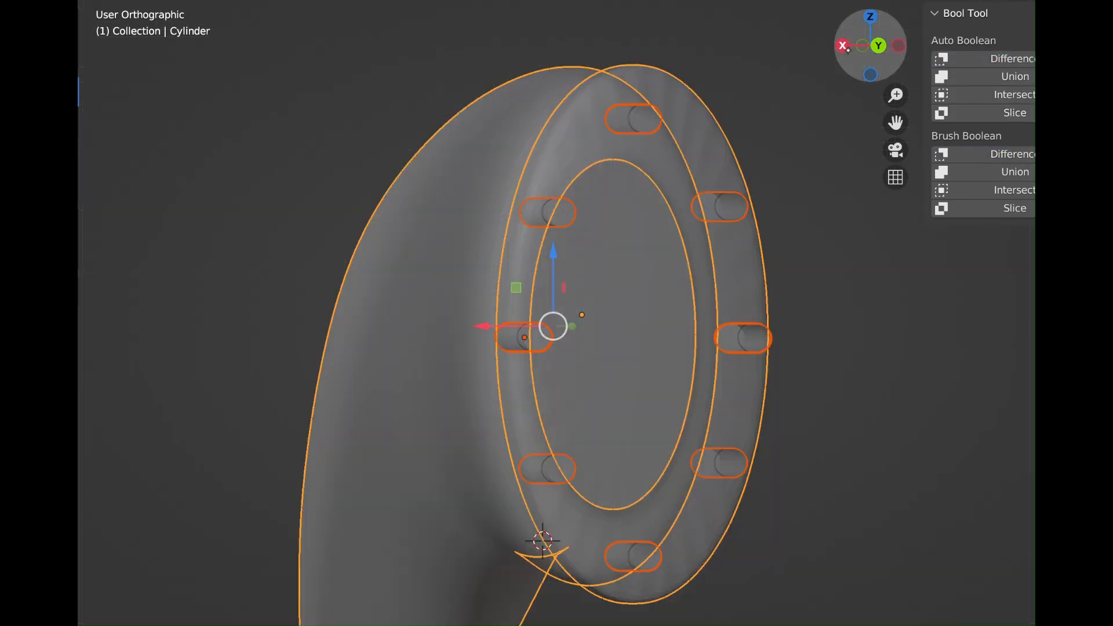
{"action": "left_click", "coordinate": [742, 191]}
{"action": "left_click_drag", "start_coordinate": [896, 94], "coordinate": [895, 148]}
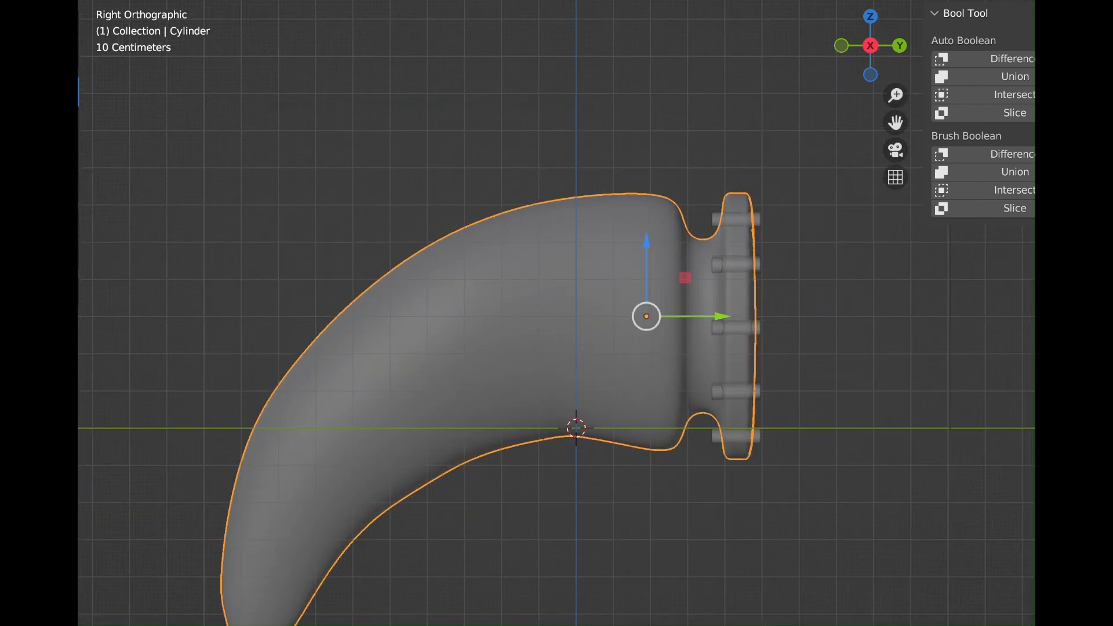